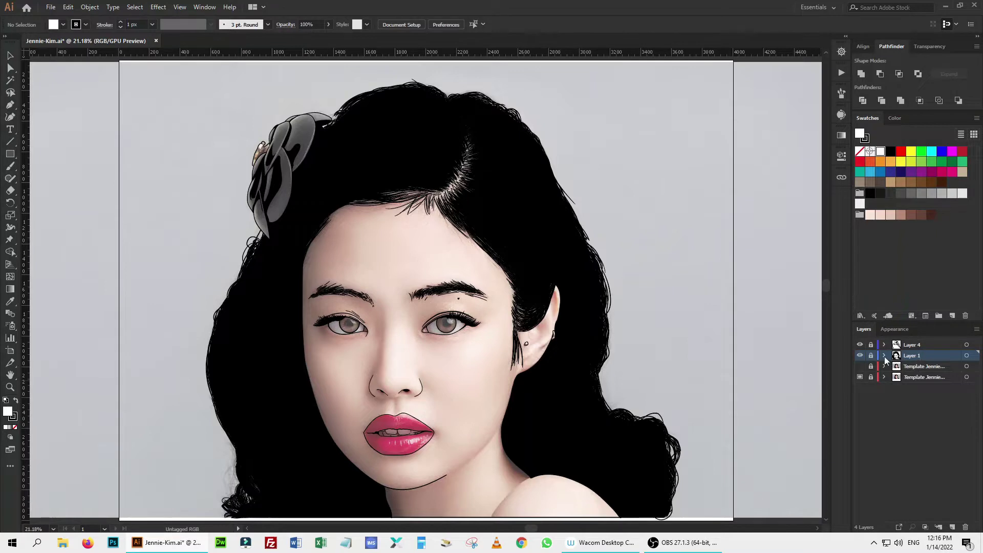
- Duplicate Layer 1, select the original layer's artwork and hide the visible template photo layer
drag(941, 363, 938, 404)
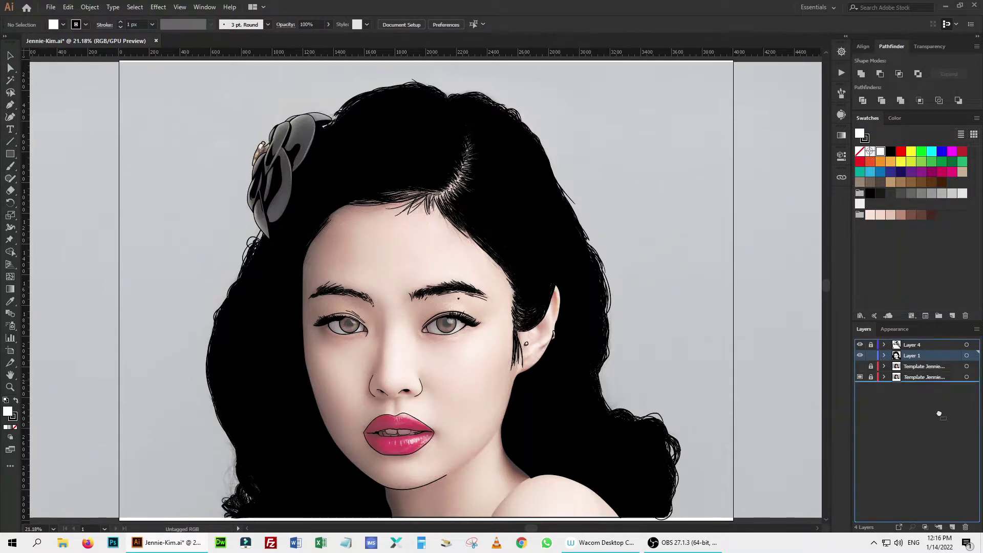
drag(948, 501, 953, 527)
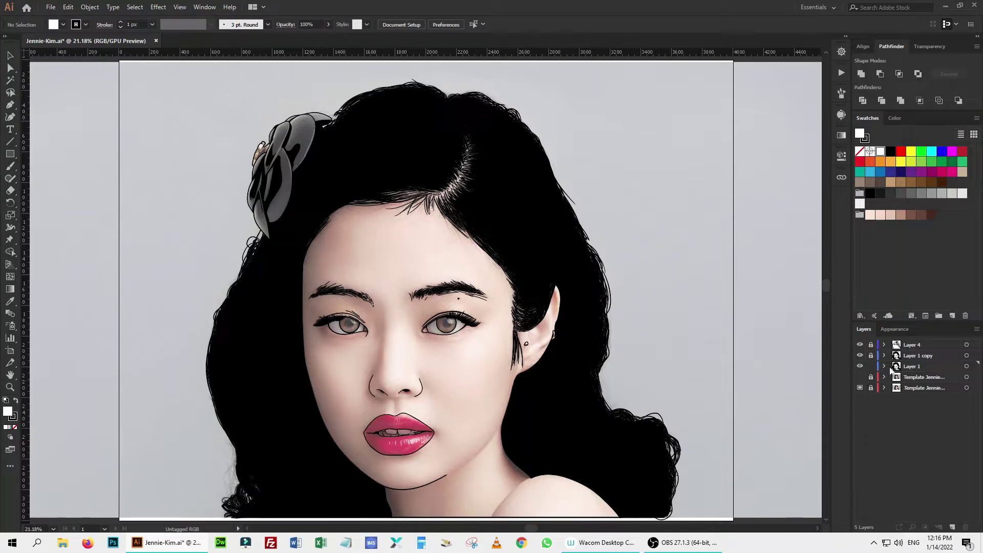
click(967, 366)
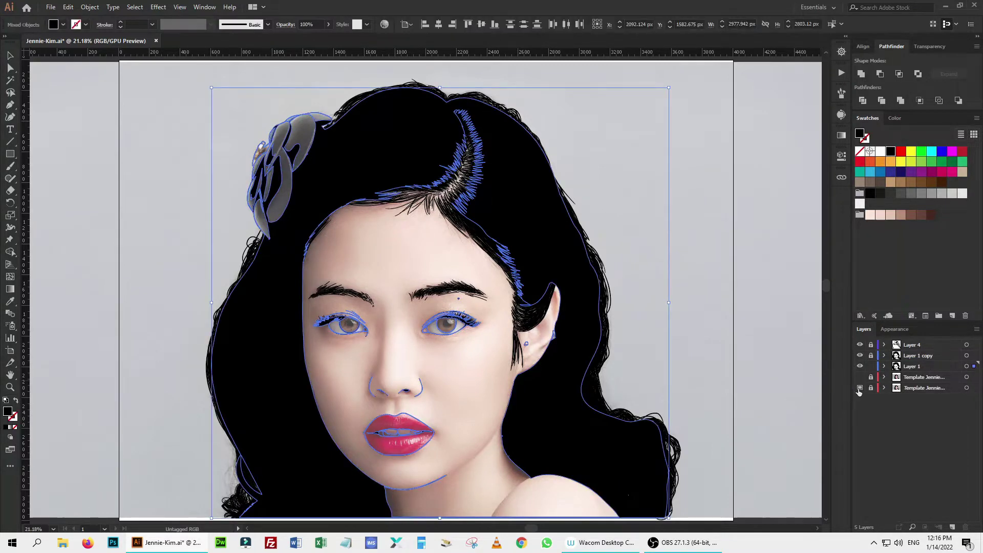
click(860, 387)
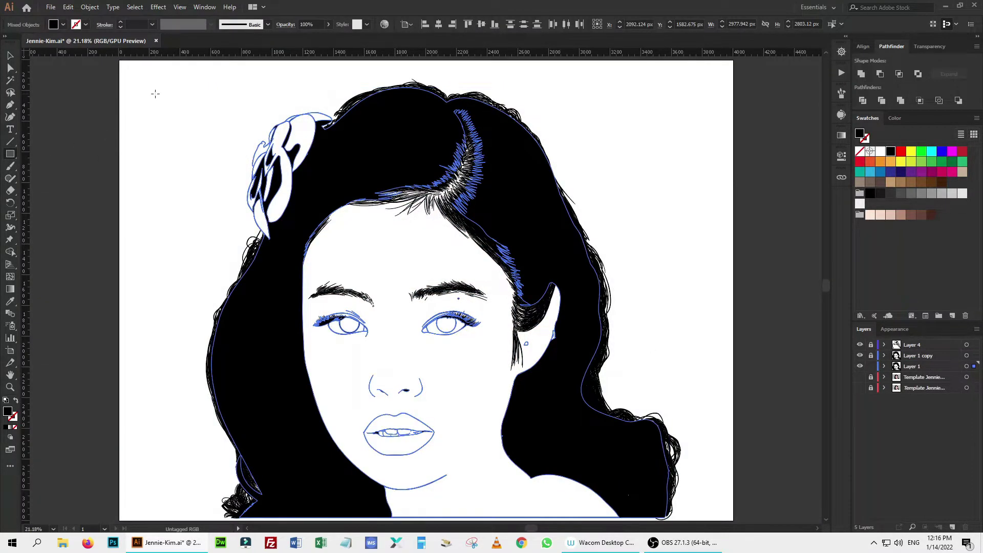
- Draw a yellow-green rectangle about 3613 by 3393 px behind the portrait's line art, and hide Layer 4 and Layer 1 copy
scroll(326, 212, down, 1)
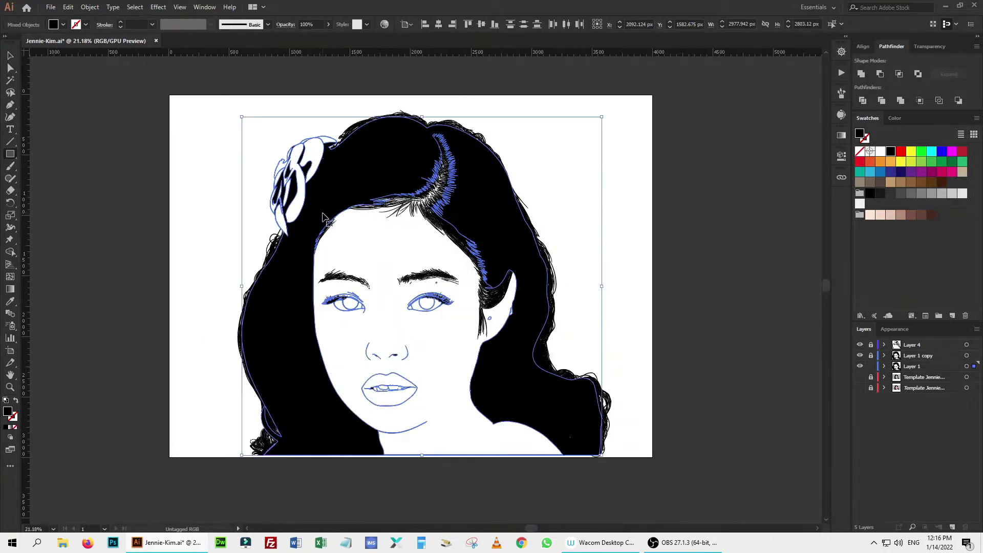
drag(200, 81, 636, 490)
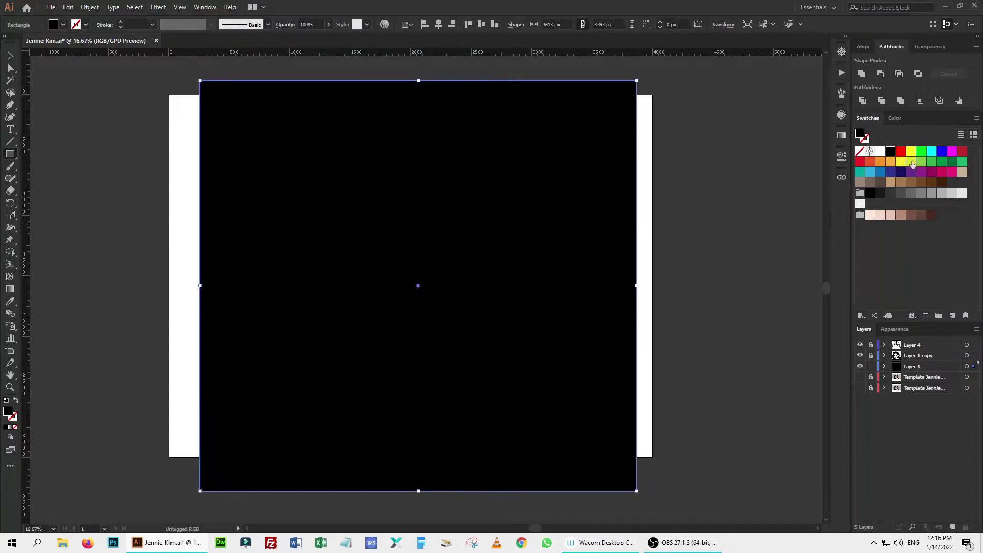
click(912, 162)
click(10, 56)
drag(860, 353, 861, 345)
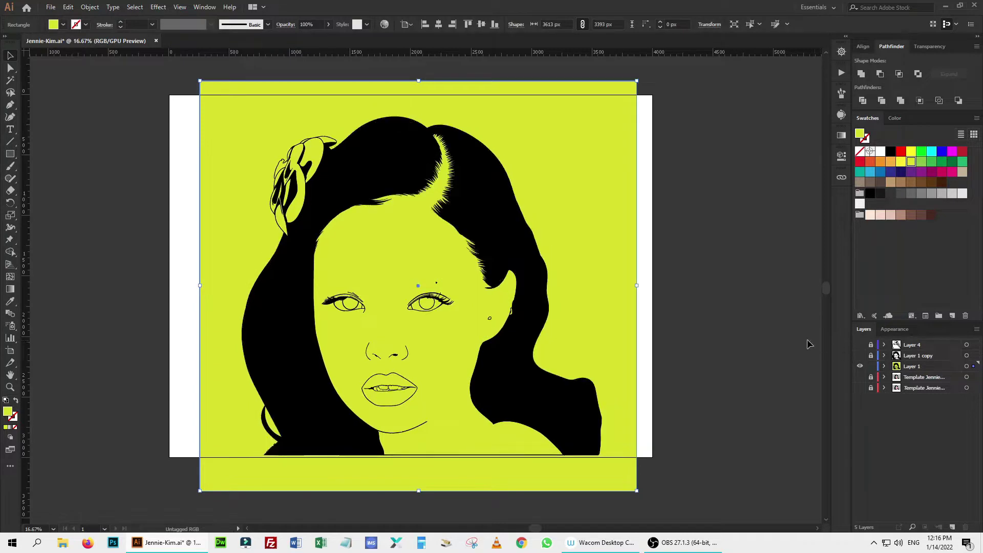
- Divide all of Layer 1's artwork with Pathfinder and ungroup the resulting pieces
key(ctrl+a)
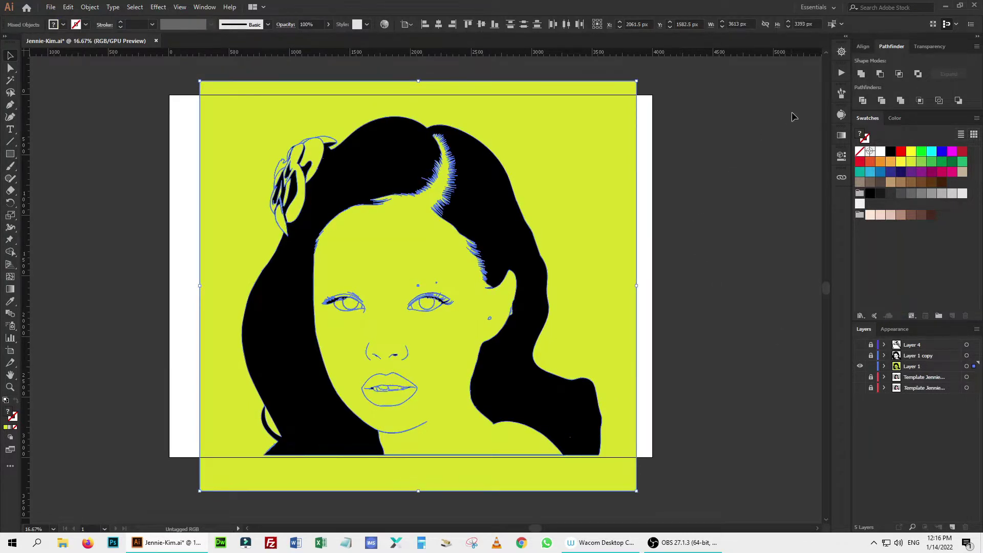
click(863, 102)
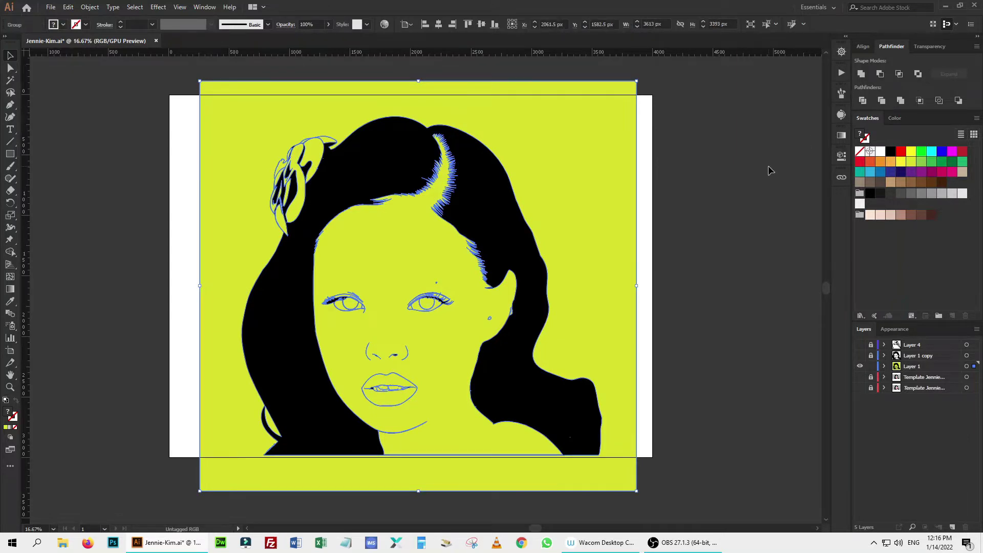
click(91, 8)
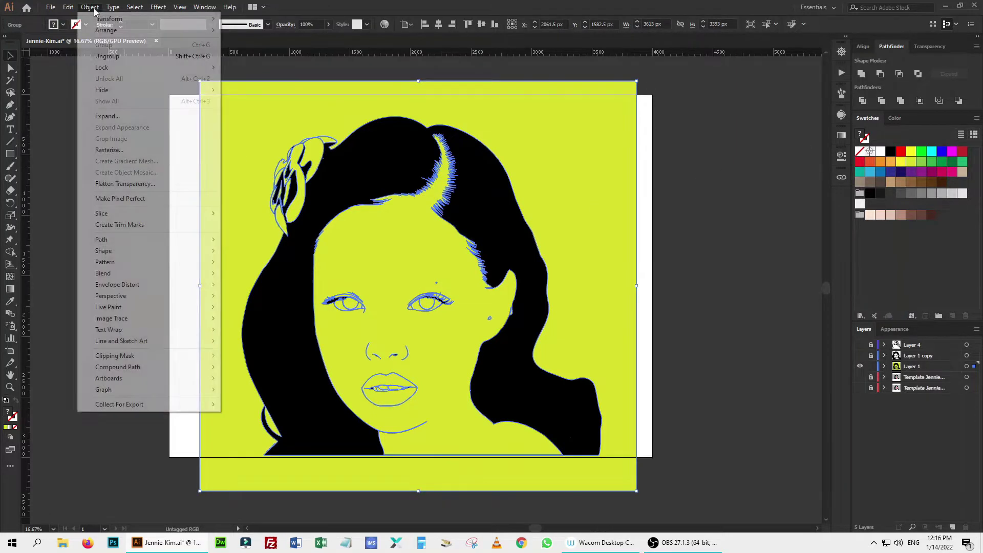
click(108, 56)
click(90, 8)
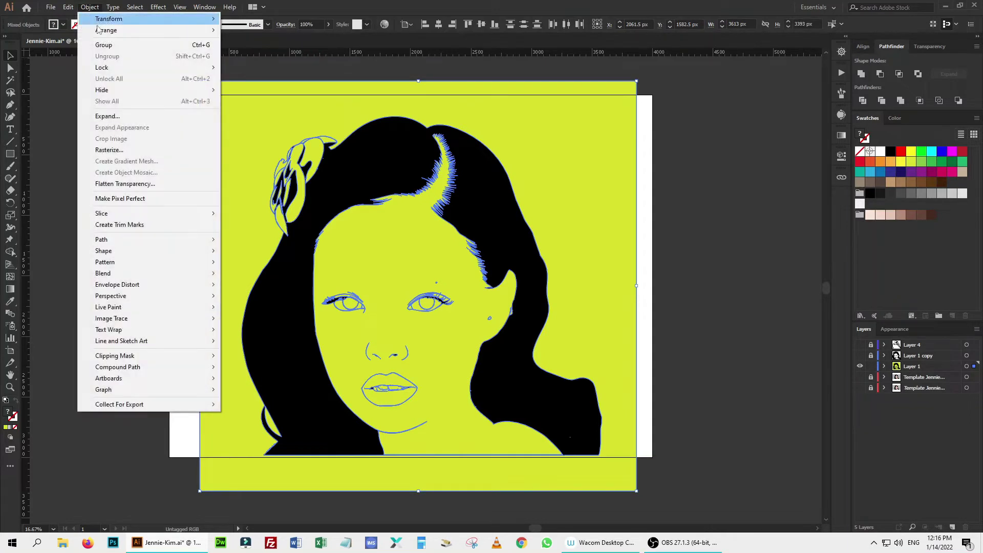
key(Escape)
click(77, 87)
- Delete the yellow-green area outside the portrait and the small piece between the hair strands at the lower left
click(217, 137)
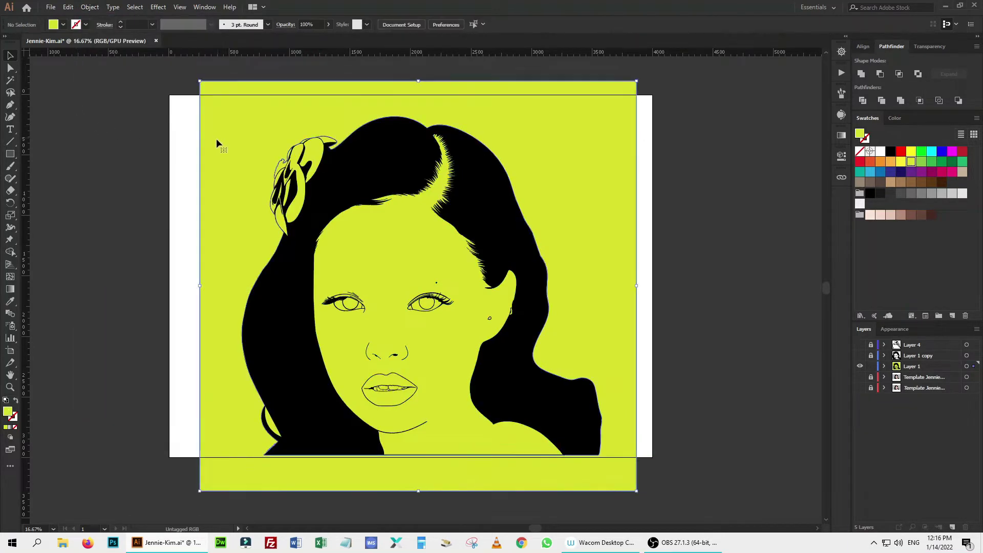
key(Delete)
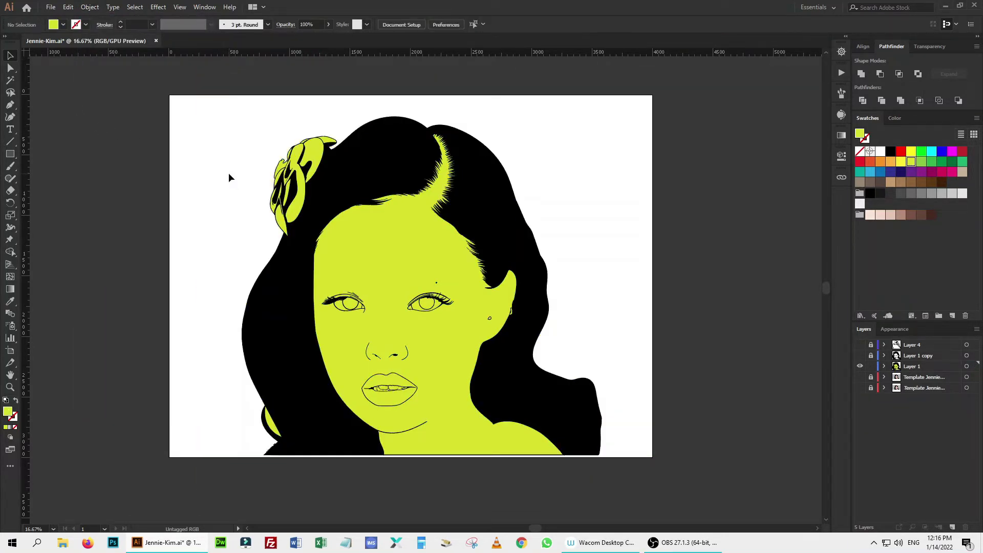
click(273, 427)
key(Delete)
- Show the template photo and fill the ornament beside the hair flower with the tan colour sampled from it
drag(271, 155, 582, 132)
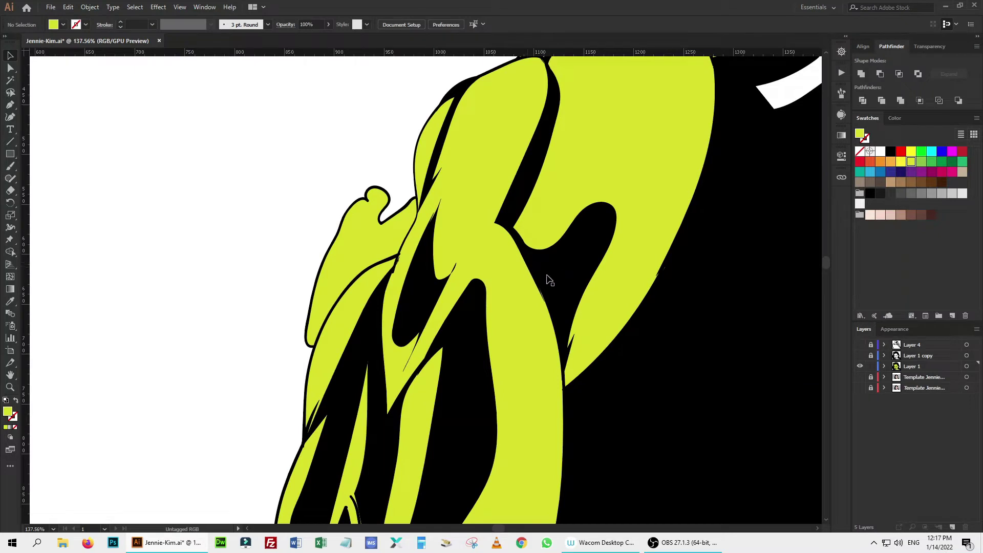
click(378, 245)
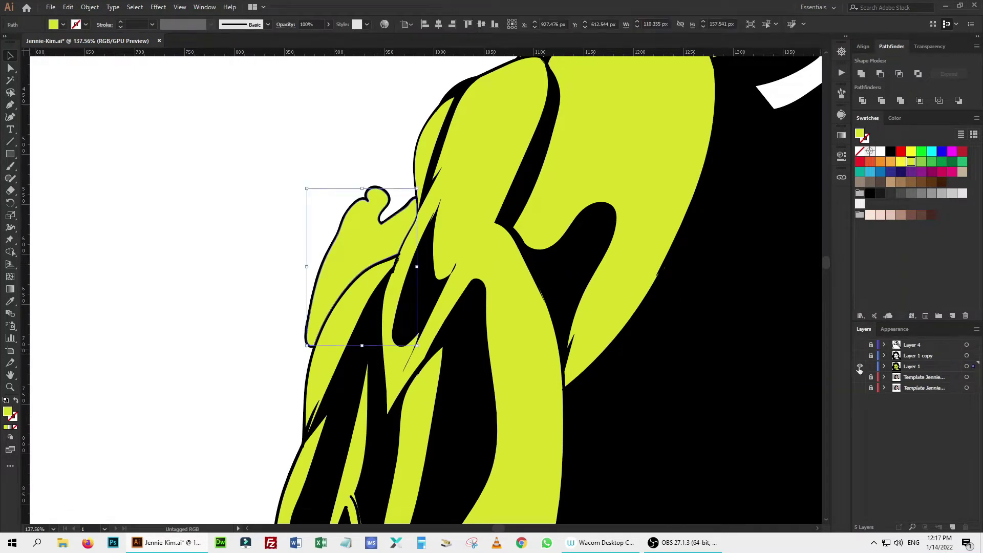
drag(860, 388, 861, 378)
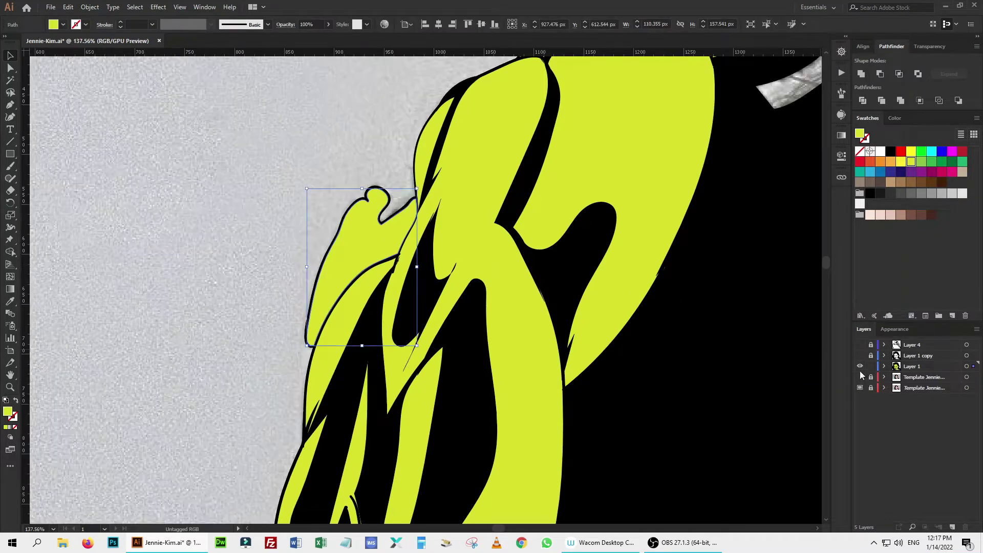
key(ctrl+y)
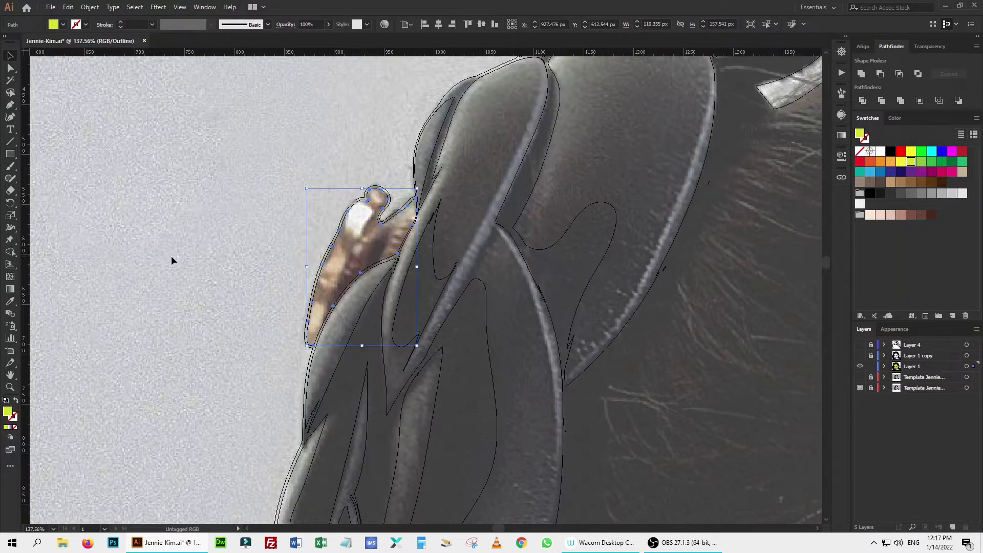
key(i)
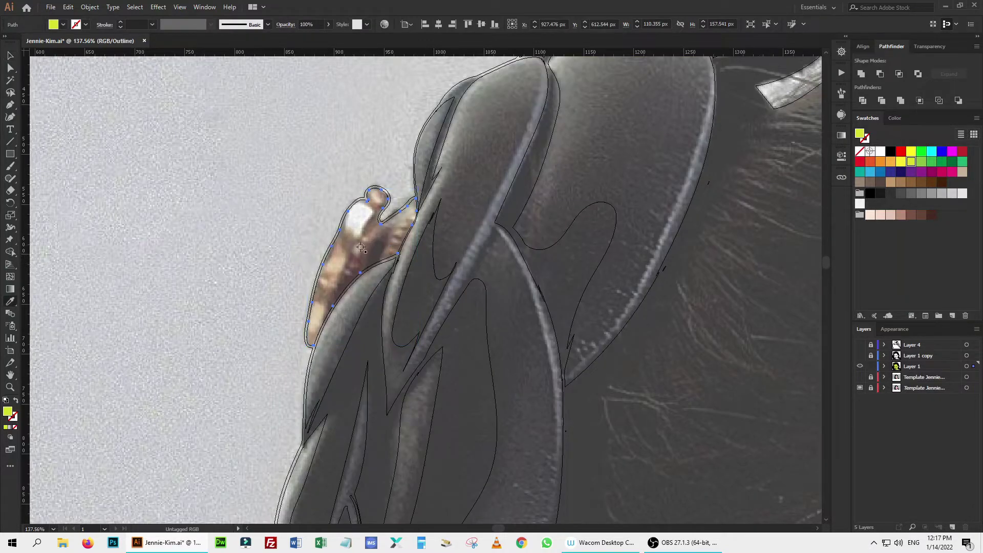
click(338, 266)
- Set the Eyedropper's raster sample size to 3 x 3 Average
double_click(11, 303)
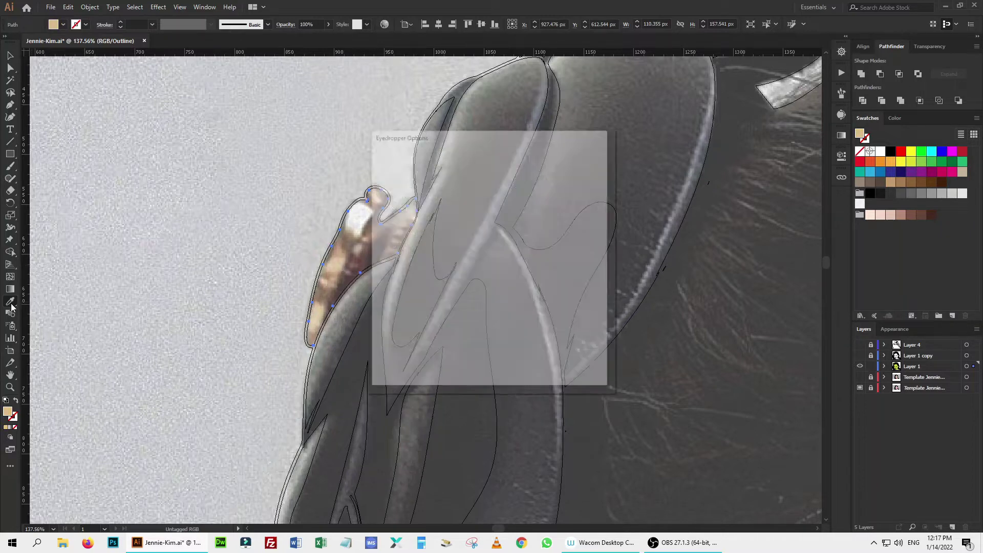
click(451, 161)
click(455, 182)
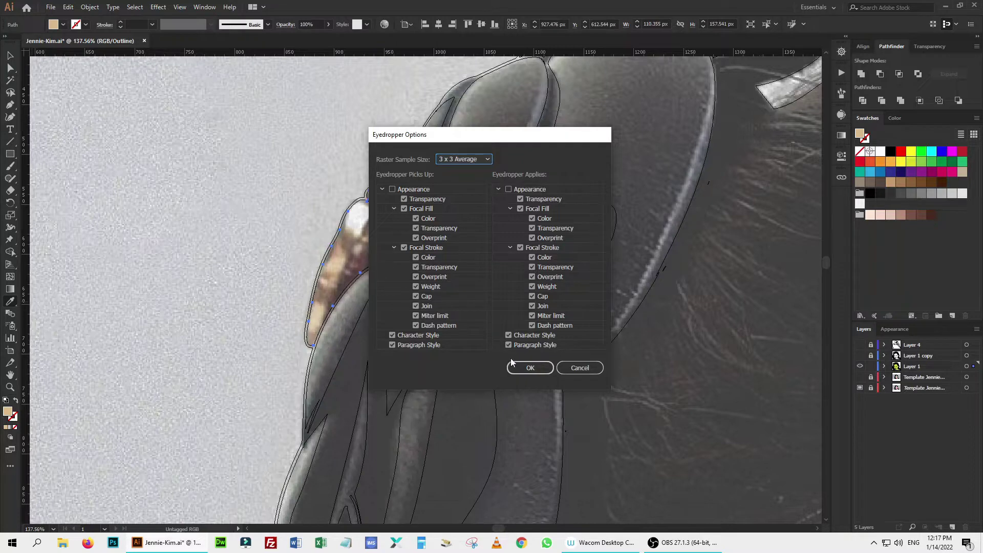
click(530, 368)
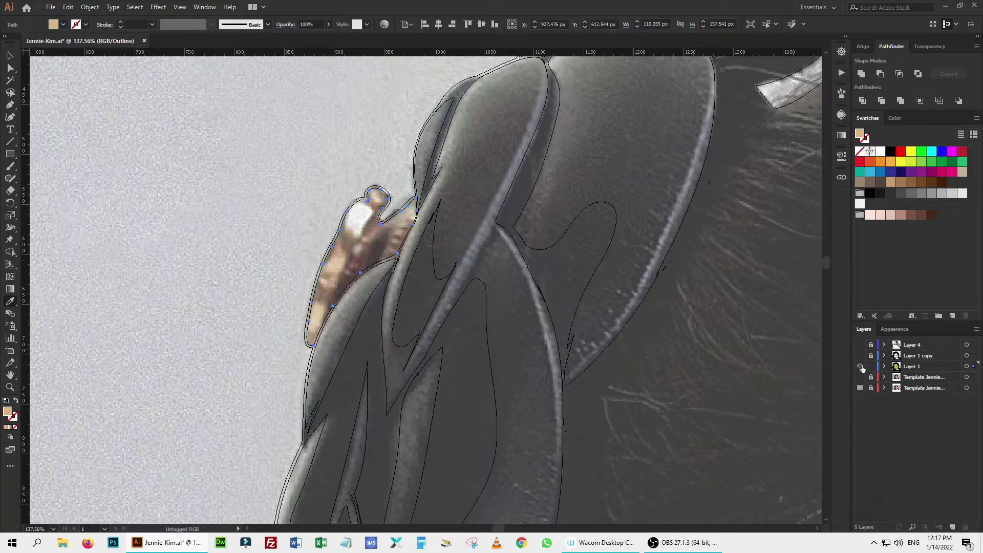
- Fill the selected hair flower petals with the dark grey sampled from the template photo
key(ctrl+y)
key(ctrl+y)
key(ctrl+y)
drag(421, 151, 604, 347)
key(ctrl+y)
click(412, 430)
key(ctrl+y)
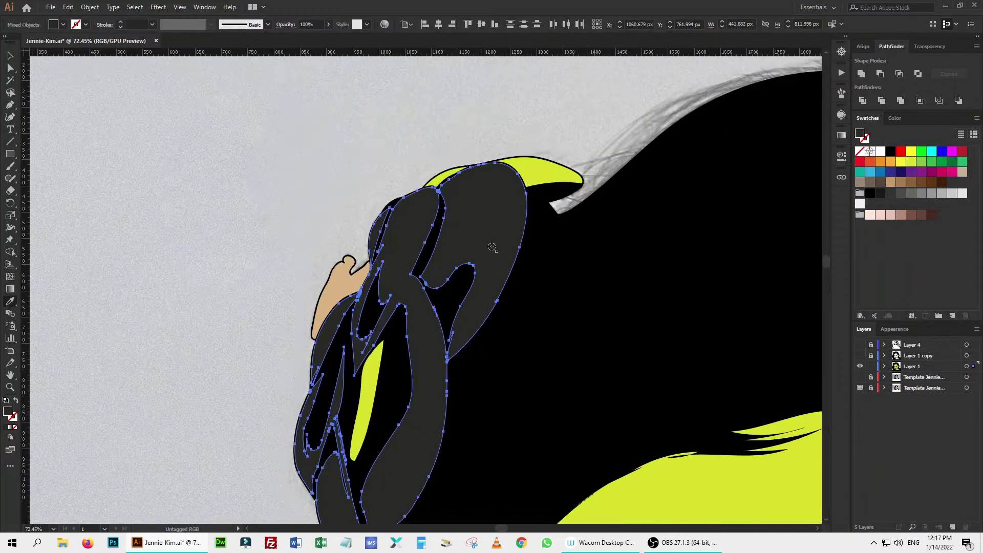
- Fill the gaps between the left-hand eye's upper lashes with the skin tone sampled from the face
scroll(351, 155, down, 3)
scroll(350, 155, down, 3)
scroll(760, 331, up, 10)
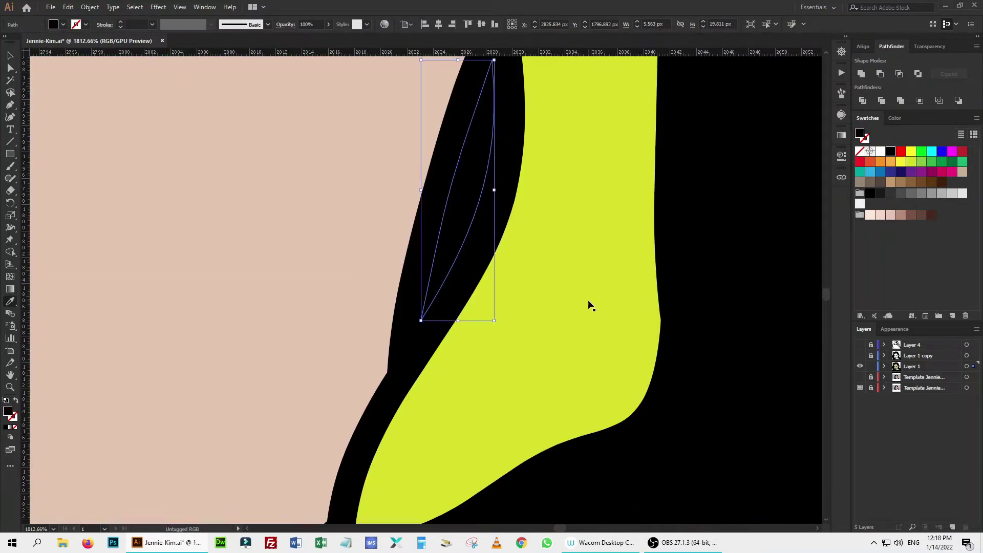
scroll(761, 332, down, 5)
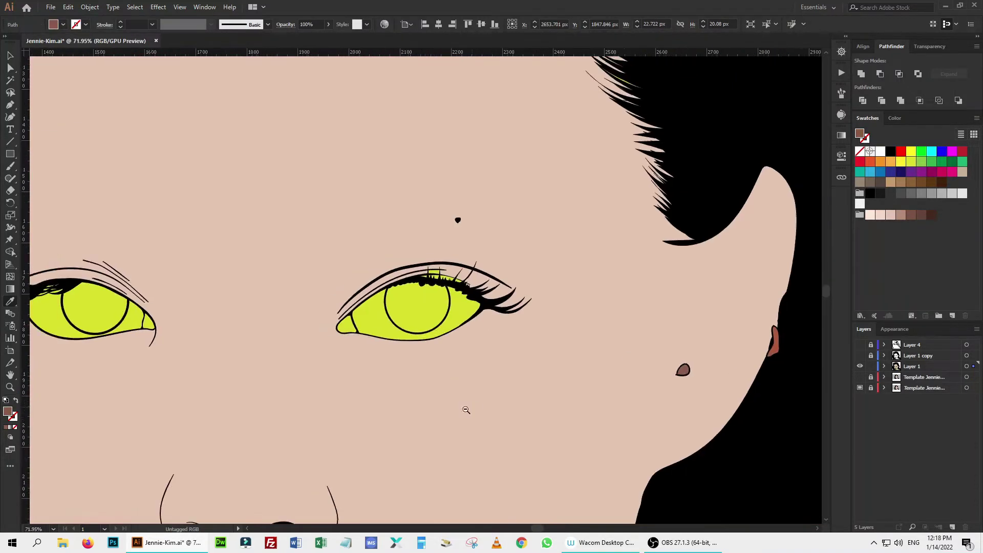
scroll(482, 284, up, 8)
click(482, 285)
click(621, 187)
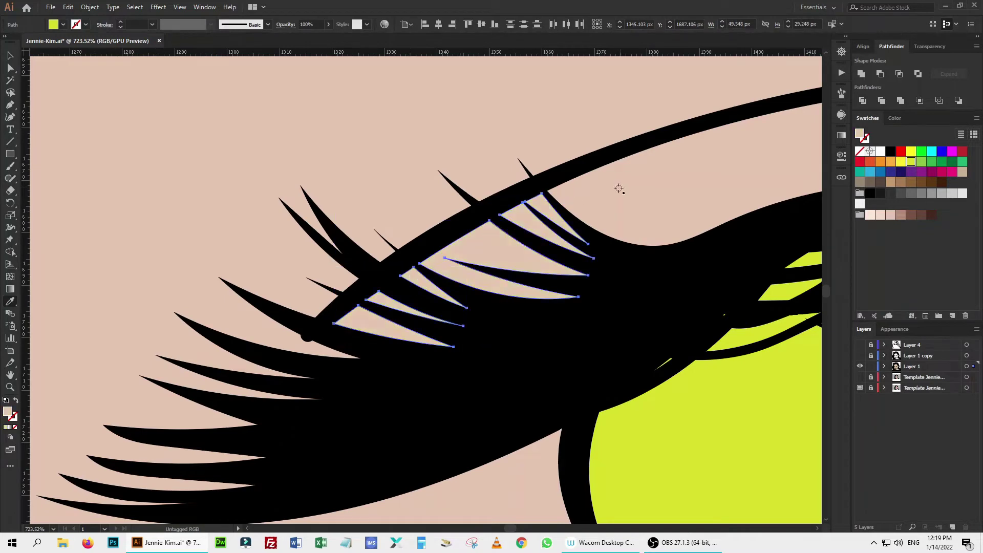
- Fill the white of the right-hand eye with the pale grey sampled from the template photo
scroll(621, 187, down, 6)
scroll(494, 307, up, 3)
scroll(204, 363, up, 2)
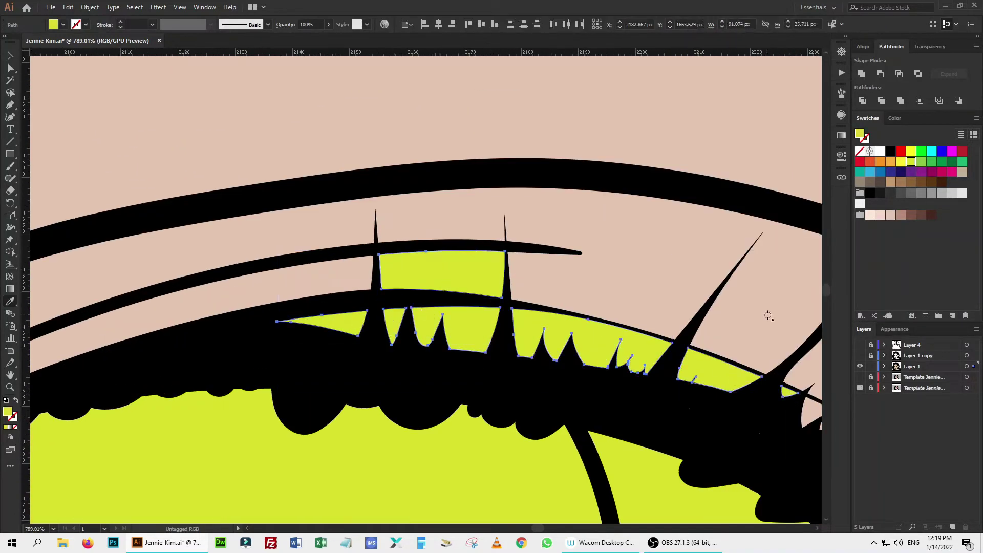
scroll(768, 318, down, 3)
key(ctrl+y)
key(ctrl+y)
key(ctrl+y)
click(670, 318)
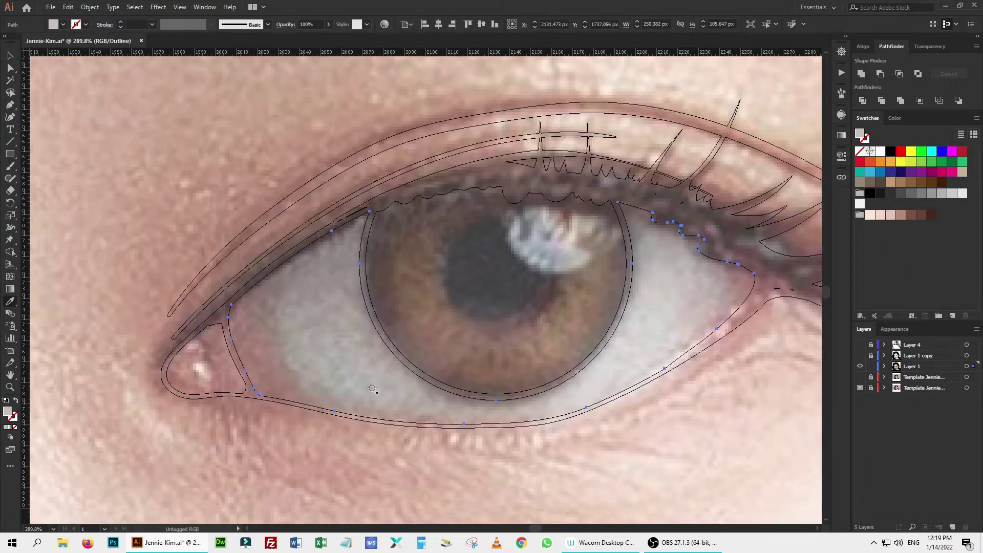
key(ctrl+y)
- Fill the inner corner of the right-hand eye with the dusty red sampled from the template photo
key(ctrl+y)
ctrl+click(205, 359)
click(203, 367)
key(ctrl+y)
scroll(297, 346, down, 3)
key(ctrl+y)
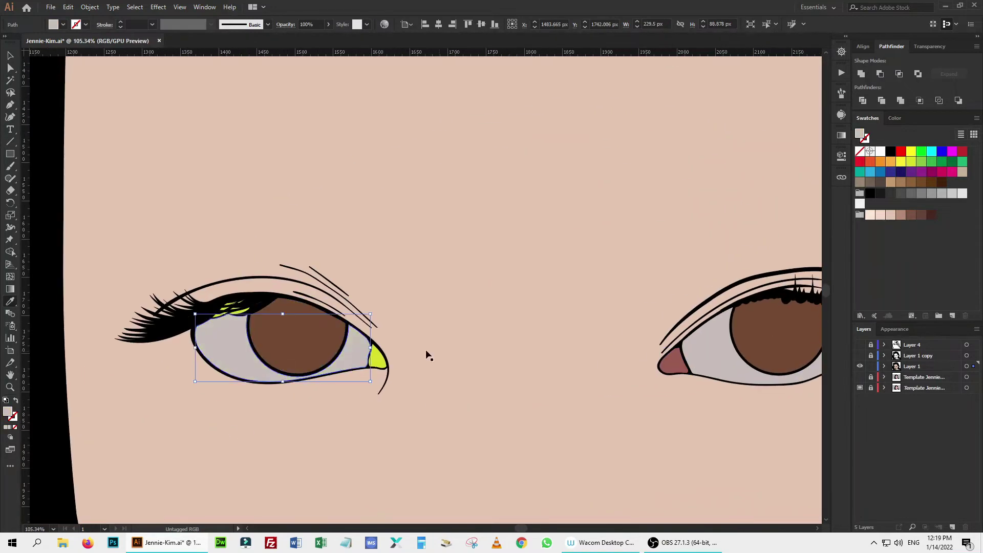
- Hide the black line art, recolour the slivers above the left-hand eye to match the adjacent eye fills, and show all objects again
scroll(185, 347, up, 4)
scroll(184, 347, up, 2)
ctrl+click(761, 237)
key(Delete)
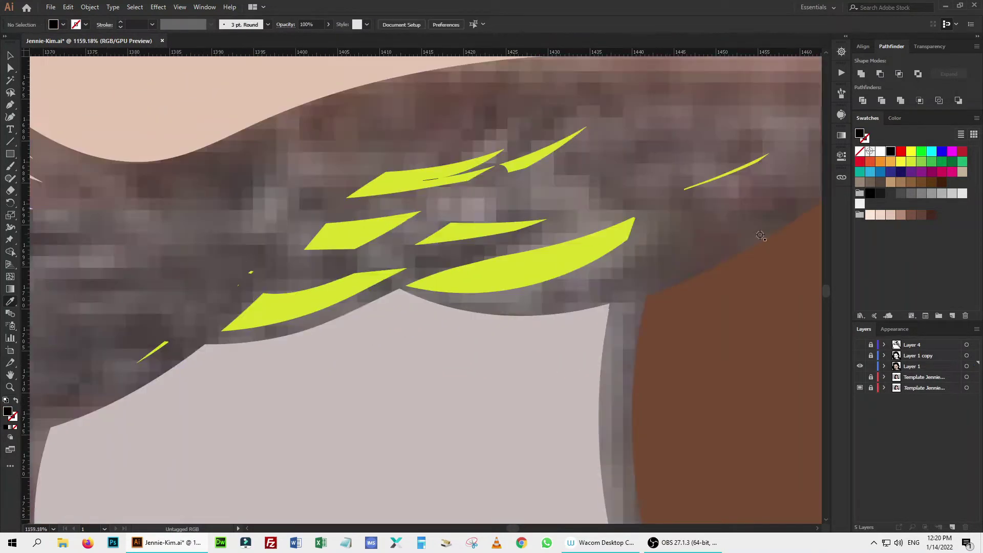
click(89, 7)
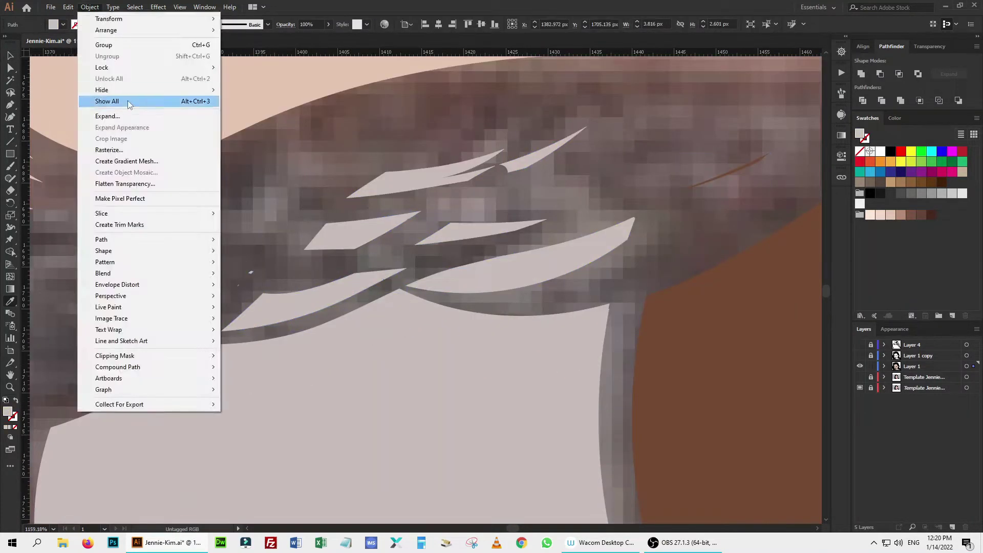
click(102, 85)
- Fill the lips with the dark red sampled from the template photo
scroll(483, 330, down, 5)
scroll(617, 282, up, 3)
scroll(618, 281, up, 4)
scroll(617, 282, right, 4)
key(ctrl+y)
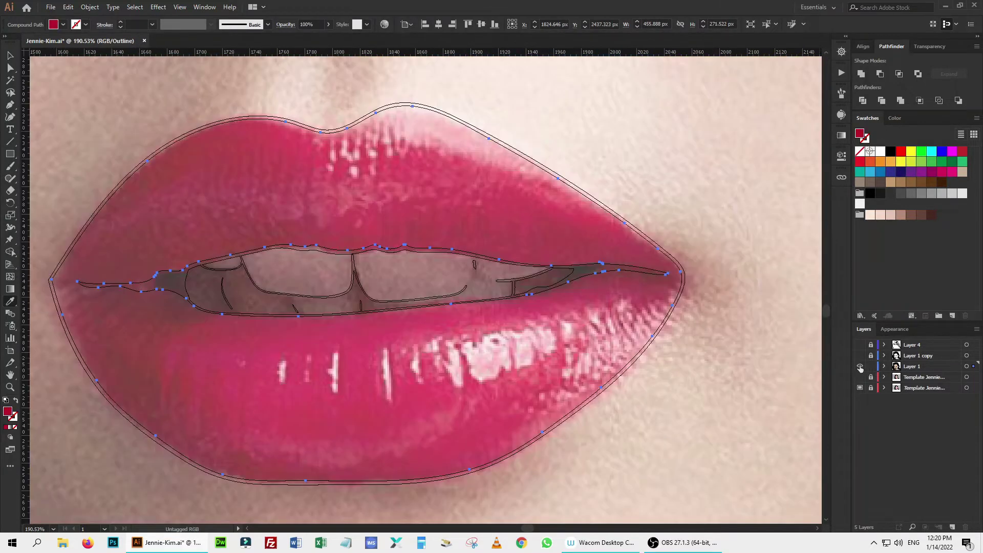
click(359, 410)
key(ctrl+y)
- Fill the teeth pieces with a colour sampled from the photo and set that fill to bca8a7
ctrl+click(472, 273)
key(ctrl+y)
click(399, 284)
key(ctrl+y)
ctrl+click(276, 271)
click(420, 279)
double_click(860, 134)
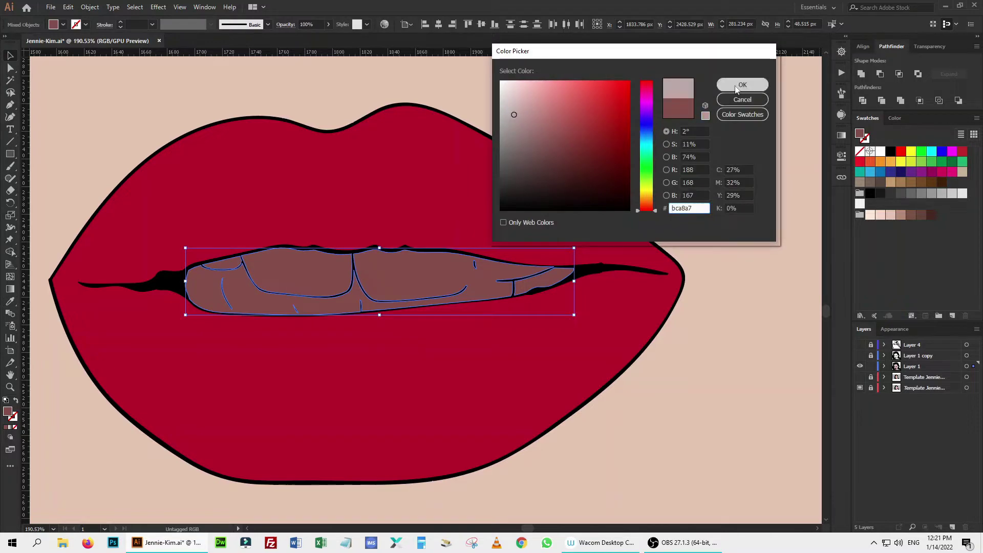
click(751, 83)
- Shift the lips' fill colour towards a pinker crimson
double_click(860, 133)
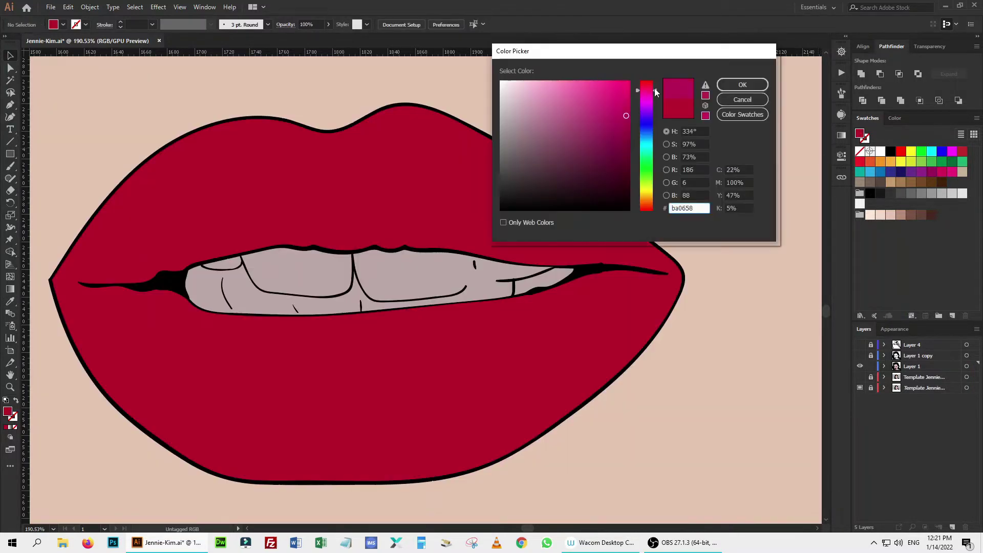
click(738, 85)
key(ctrl+0)
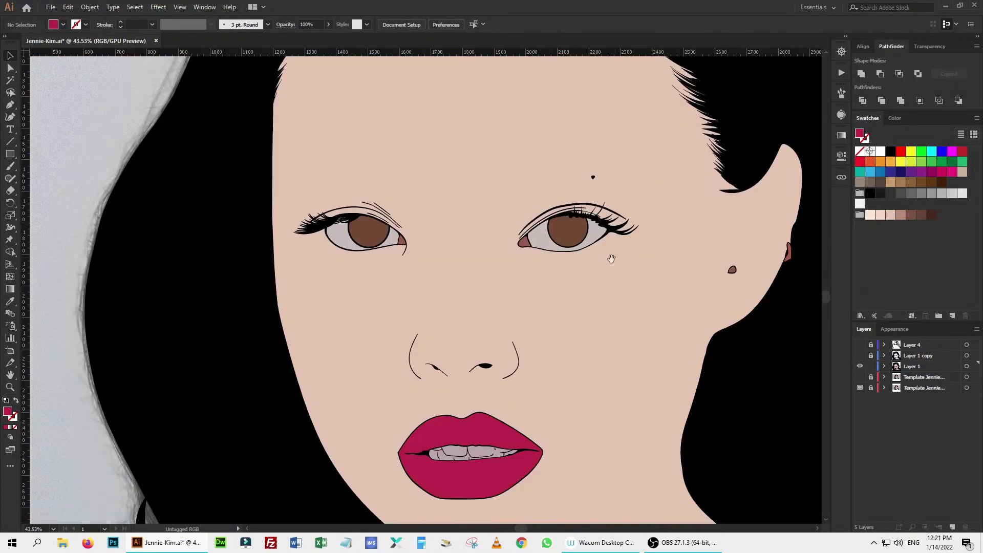
- Delete every object sharing the black fill colour and show Layer 4 and Layer 1 copy again
click(778, 26)
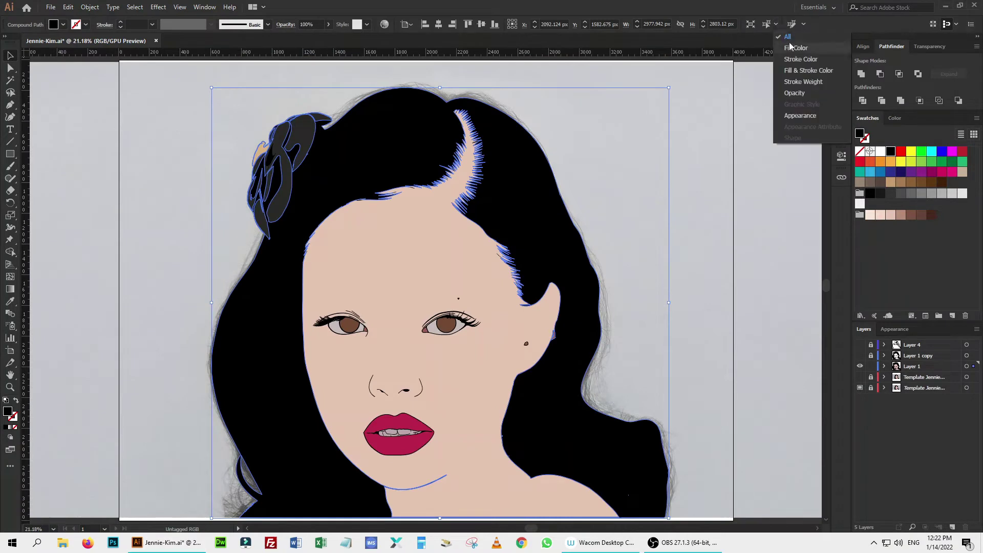
click(791, 46)
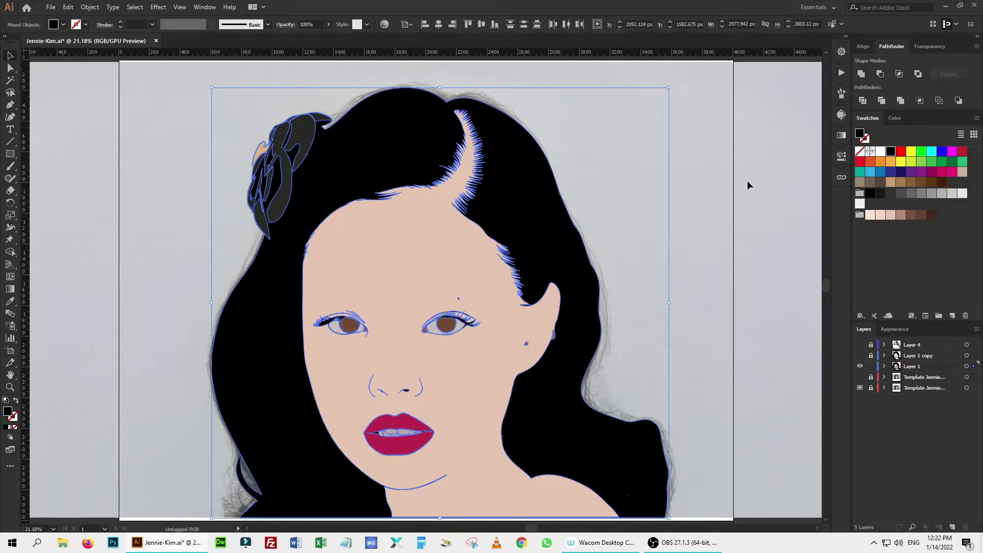
key(Delete)
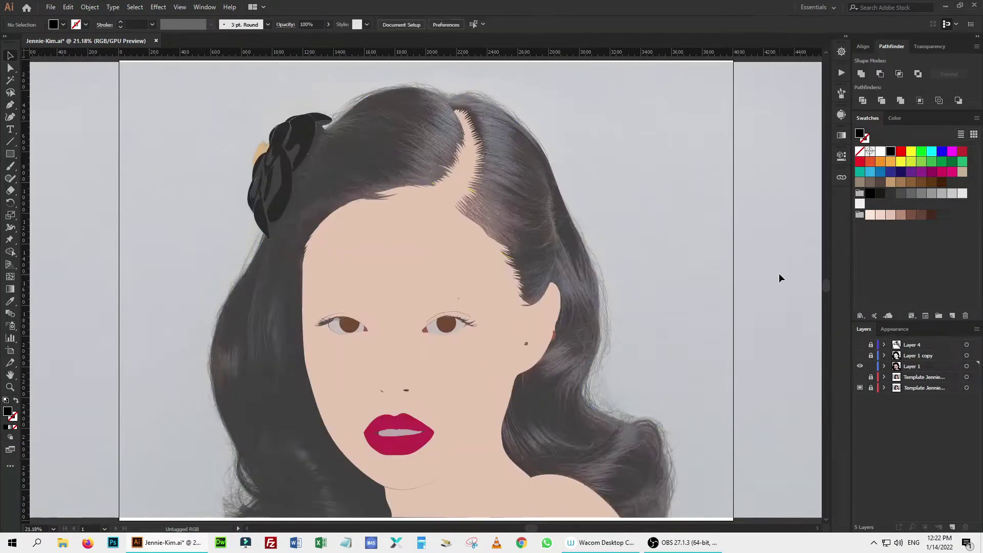
click(860, 345)
click(861, 356)
- Move the face and neck skin shape onto a new layer named skin, placed below Layer 1
click(474, 397)
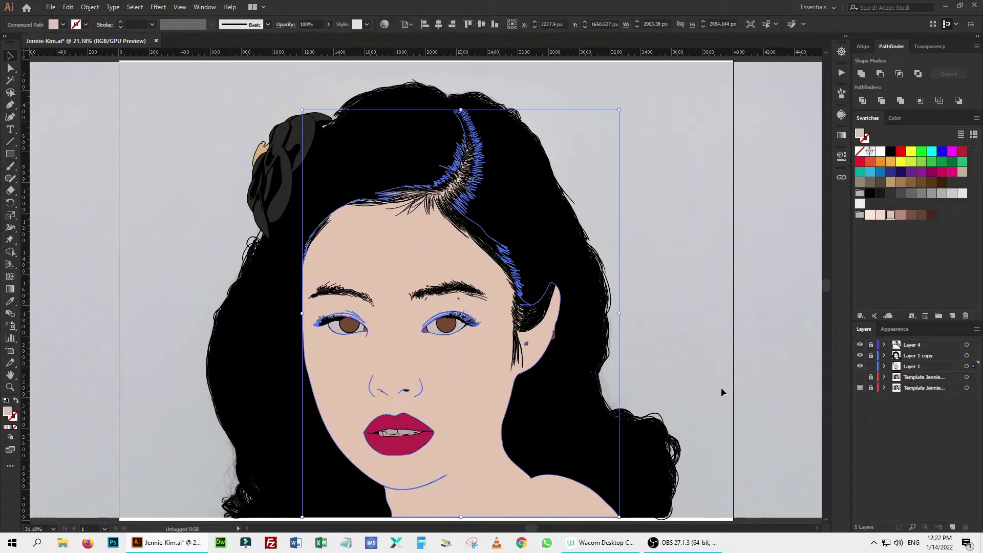
click(953, 527)
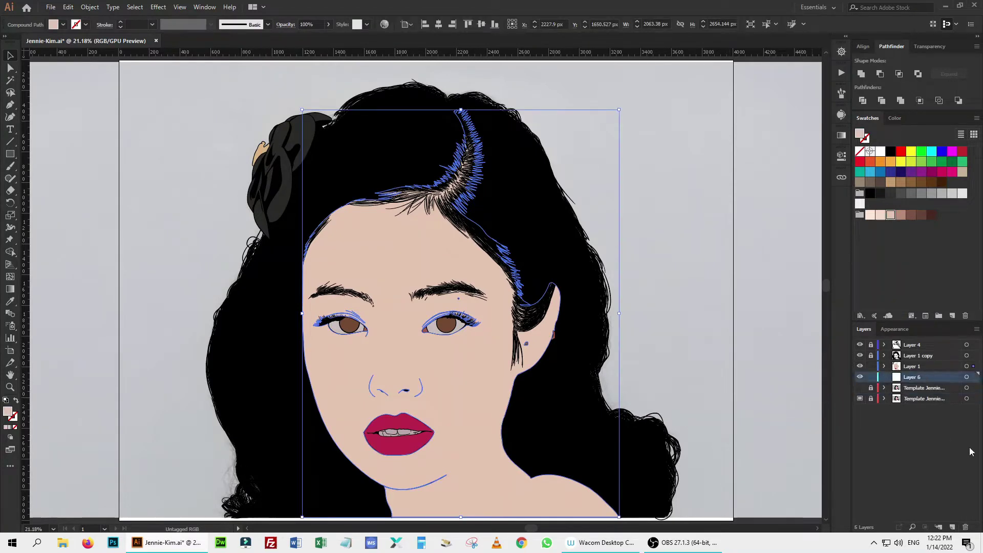
drag(975, 378, 974, 377)
double_click(912, 377)
text(skin)
key(Return)
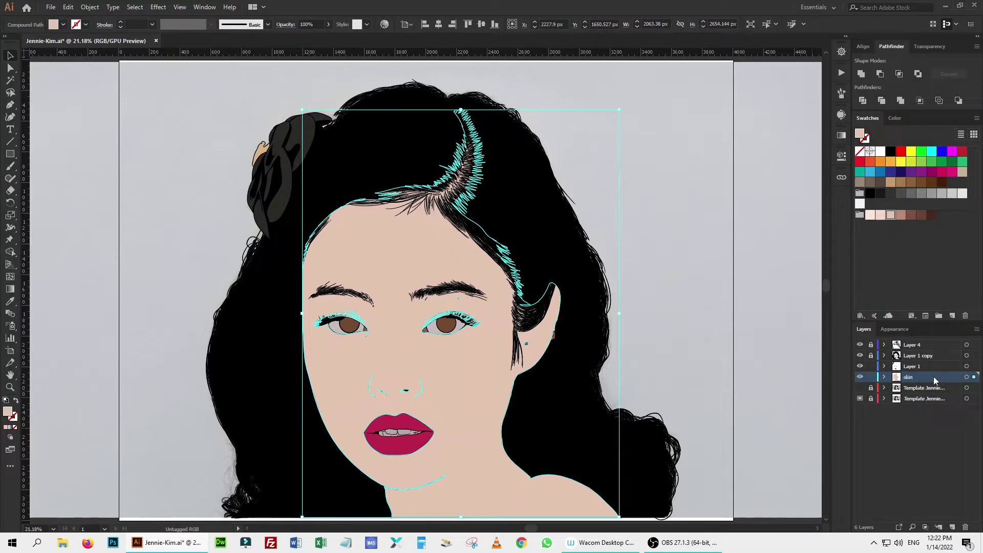
- Check the skin layer by hiding it and showing it again, and rename Layer 1 as others
click(860, 377)
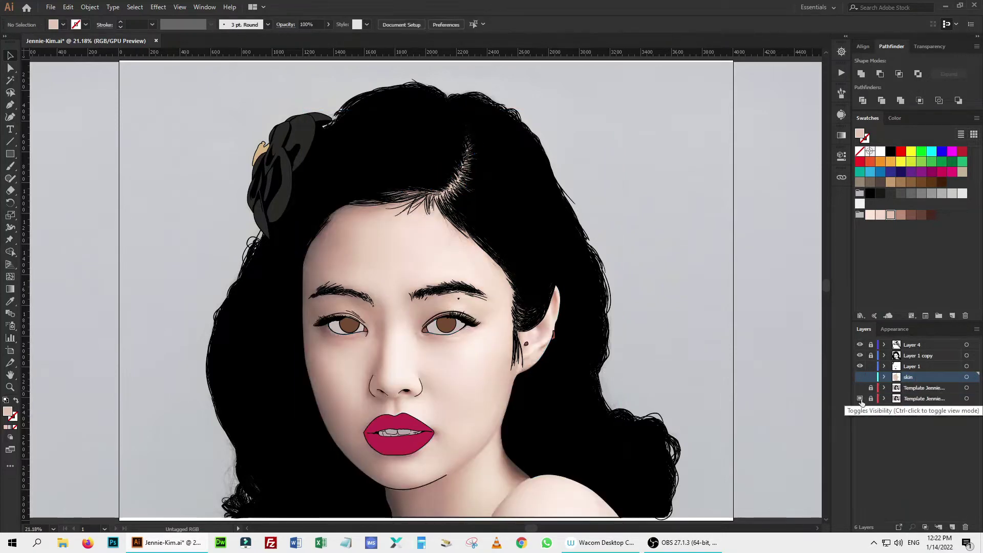
click(861, 398)
drag(861, 399, 861, 377)
double_click(915, 367)
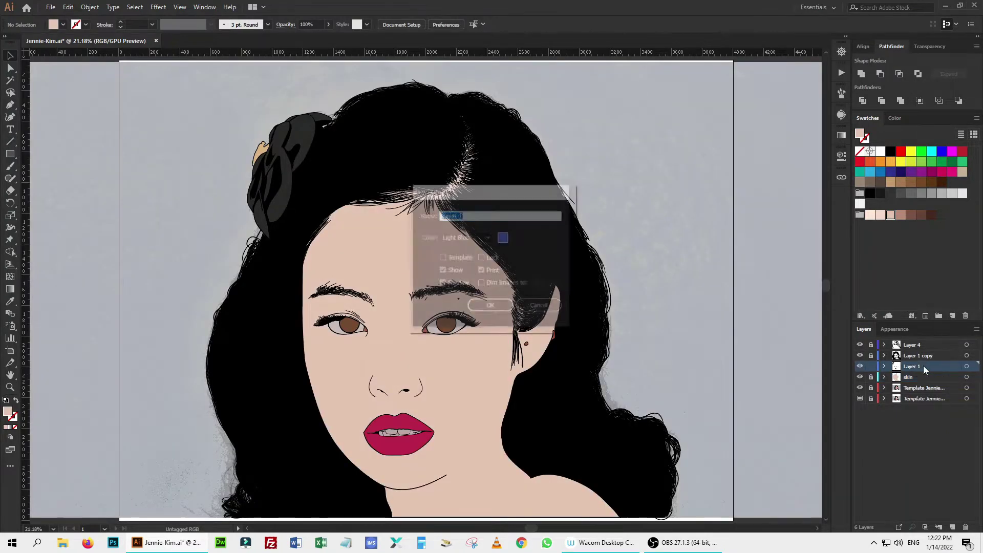
text(others)
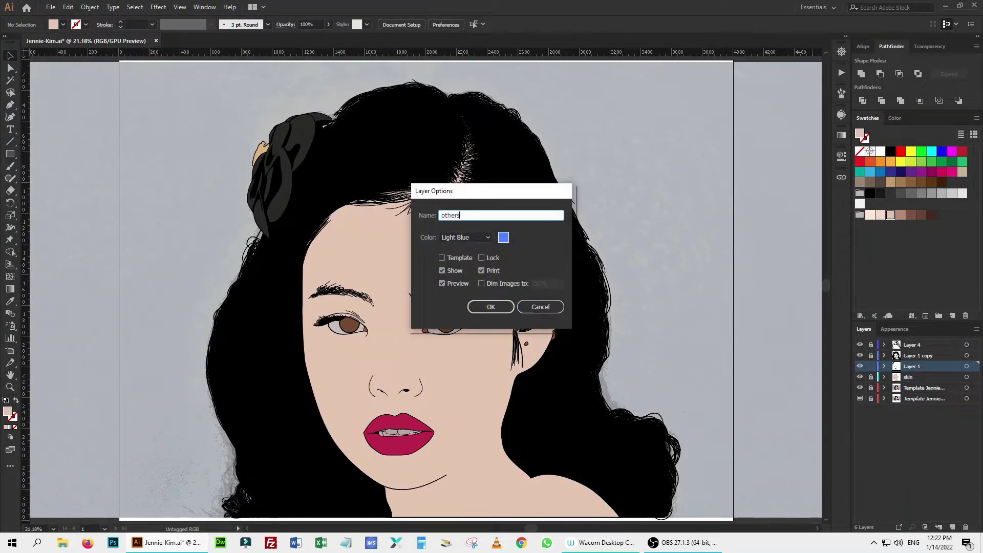
key(Return)
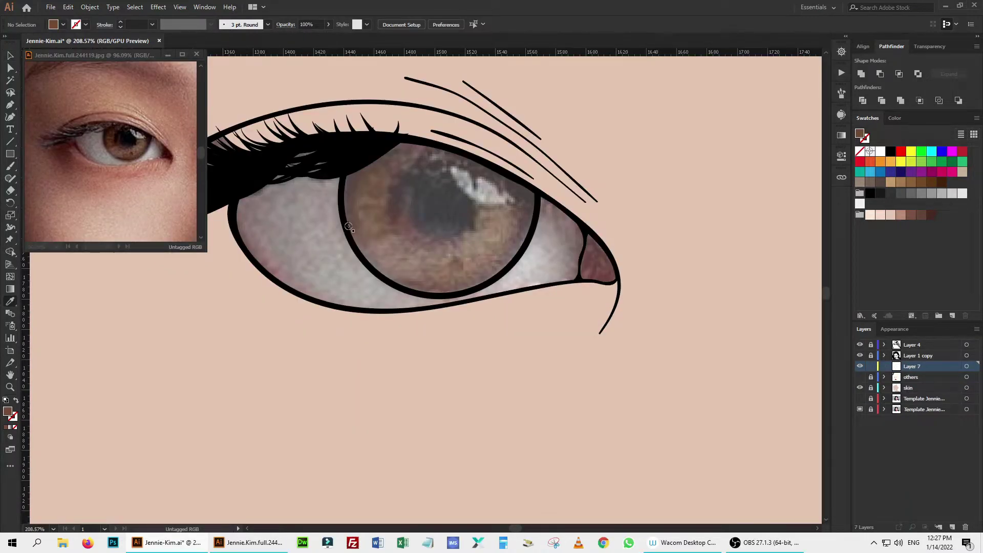
- Draw a 43 px circle over the eye's pupil on Layer 7 and give it a near-black fill
key(n)
drag(13, 159, 25, 176)
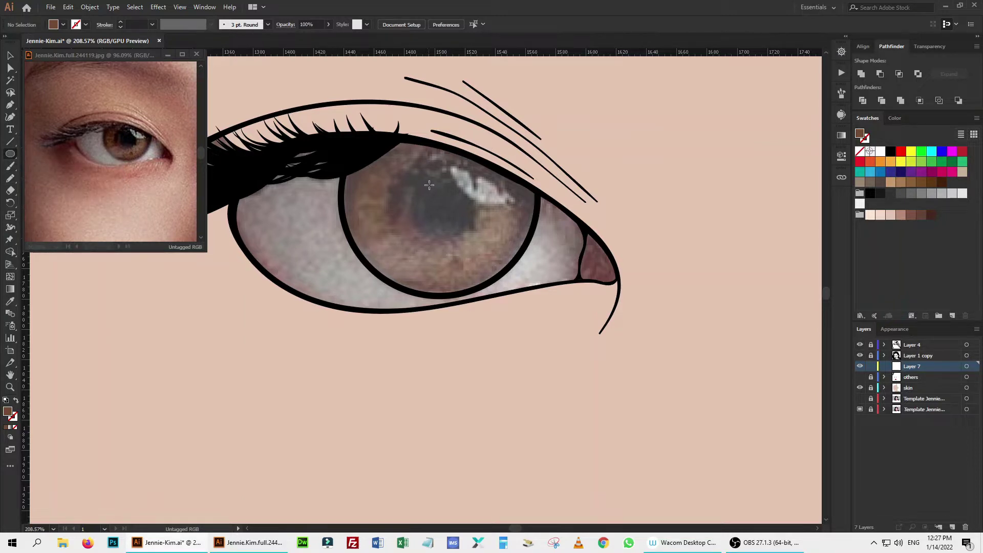
drag(416, 175, 478, 240)
click(892, 198)
double_click(860, 134)
click(748, 81)
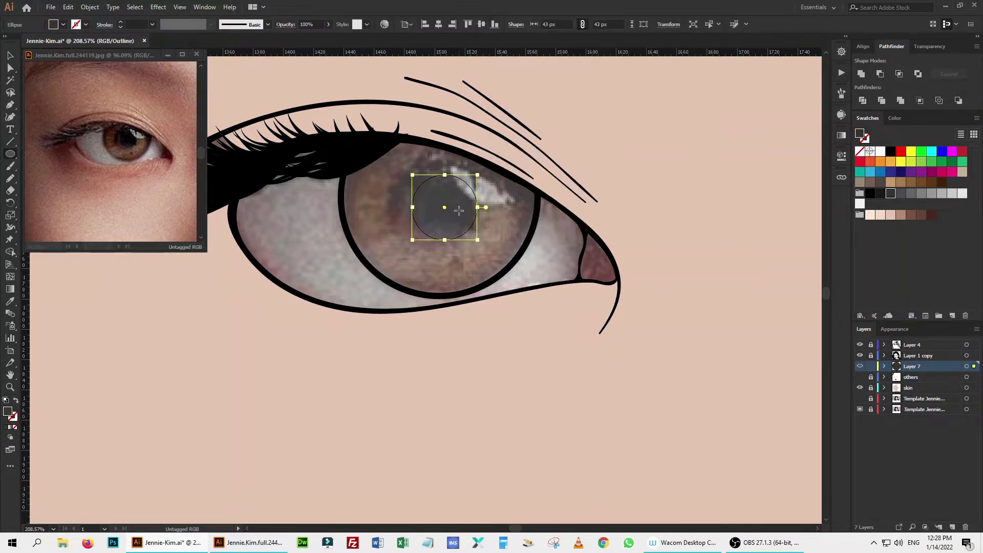
- Sample eye colours from the reference photo and draw near-black freehand shadow shapes around the pupil's upper edge
click(11, 302)
key(ctrl+shift+a)
double_click(860, 135)
click(749, 81)
click(113, 153)
double_click(860, 134)
click(743, 84)
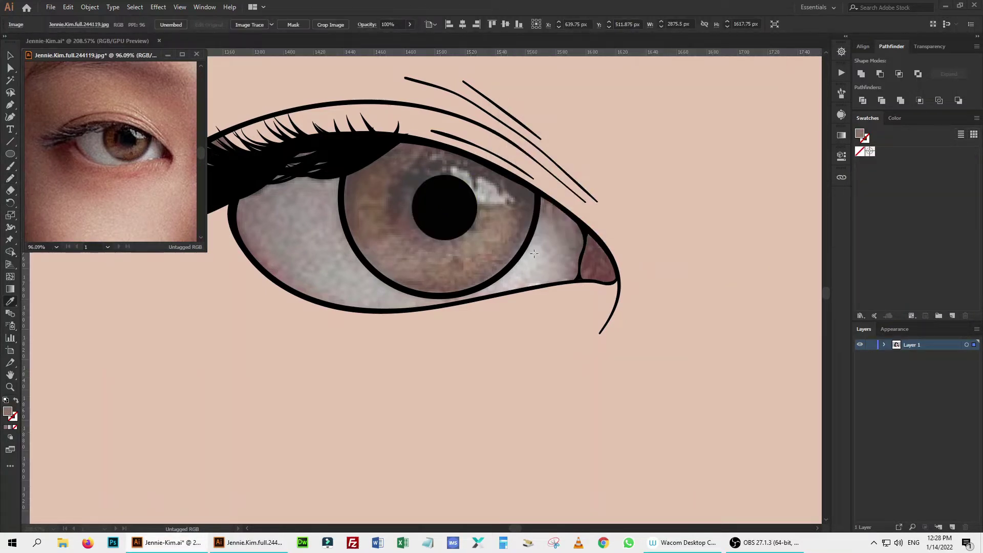
click(575, 98)
key(n)
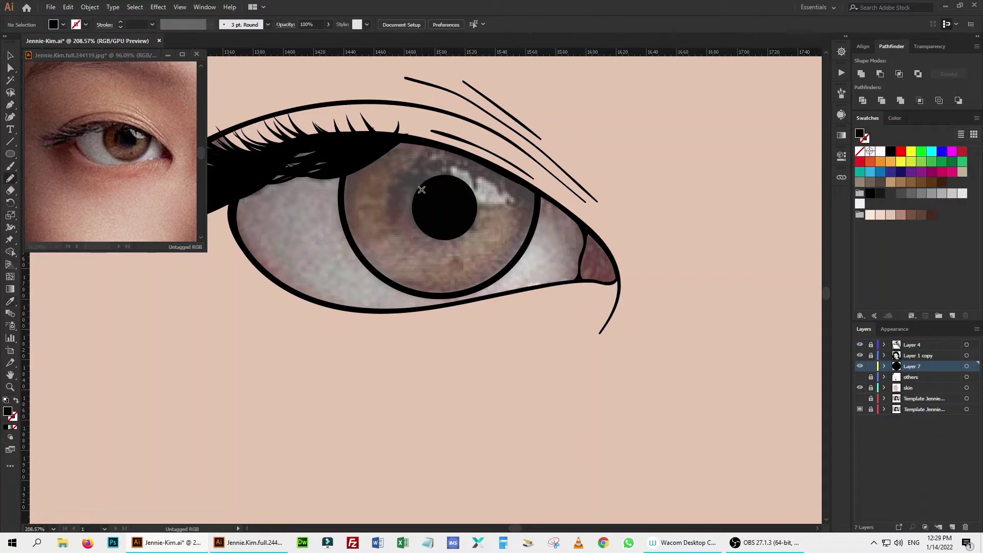
mouse_move(421, 191)
mouse_down()
mouse_move(395, 223)
mouse_move(436, 157)
mouse_move(519, 182)
mouse_move(515, 226)
mouse_move(450, 167)
mouse_move(430, 164)
mouse_up()
- Change the fill to a medium brown and draw a thin freehand streak in the iris's upper outer area
double_click(7, 411)
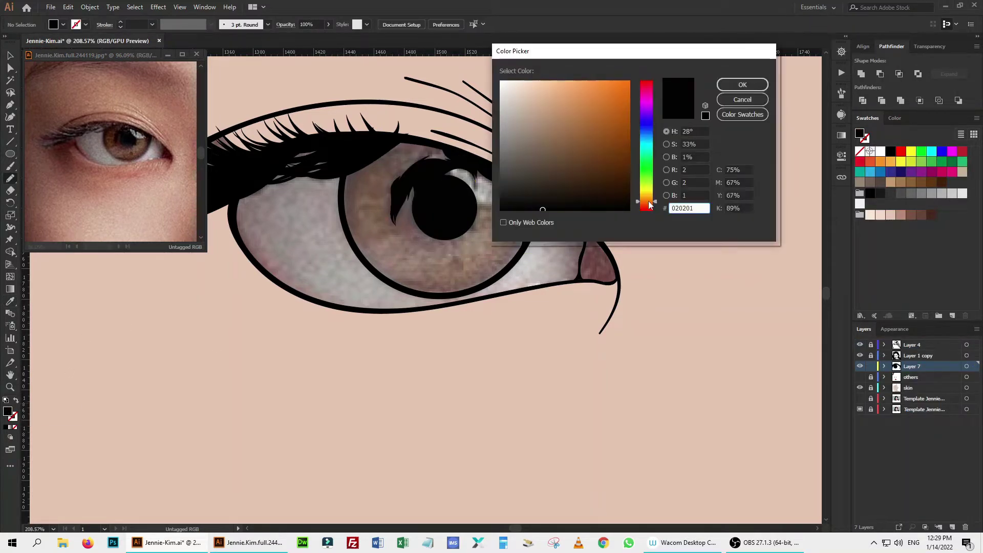
click(564, 108)
click(742, 84)
drag(358, 174, 388, 177)
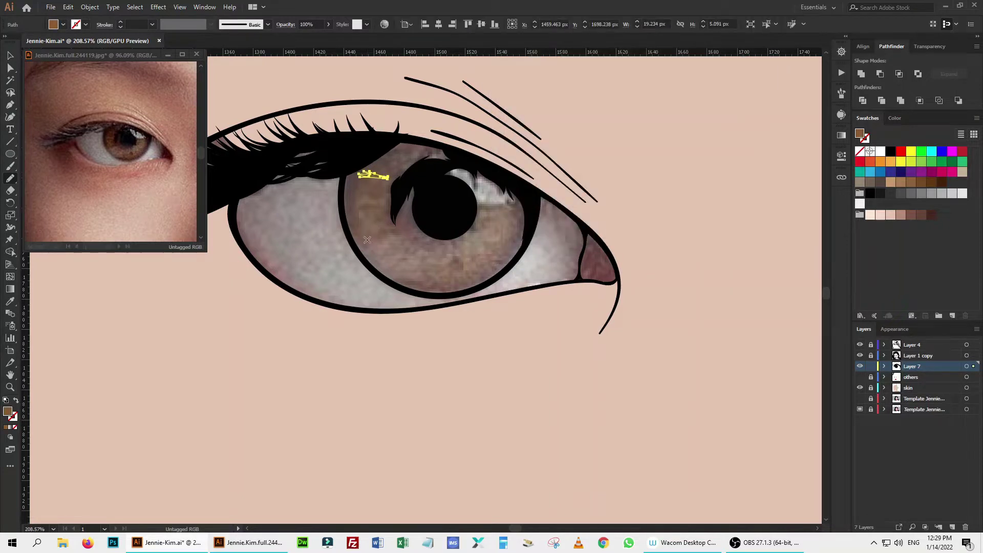
- Paint radial brown strokes along the outer and lower part of the iris with the thick tapered brush
click(842, 93)
click(739, 192)
key(ctrl+shift+a)
key(b)
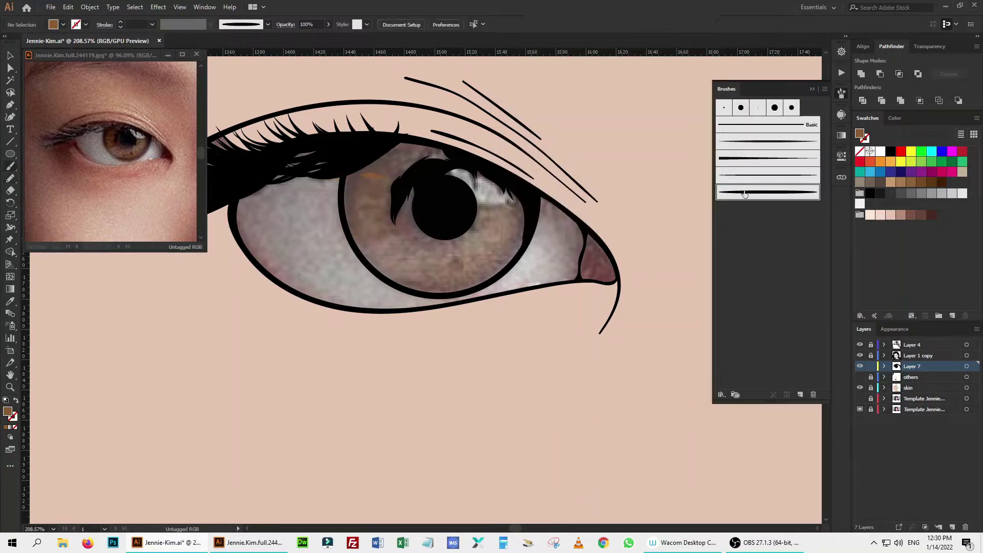
mouse_move(355, 181)
mouse_down()
mouse_move(385, 183)
mouse_move(360, 187)
mouse_move(388, 194)
mouse_move(353, 197)
mouse_move(389, 198)
mouse_move(356, 211)
mouse_move(387, 219)
mouse_move(351, 236)
mouse_move(400, 231)
mouse_move(428, 271)
mouse_up()
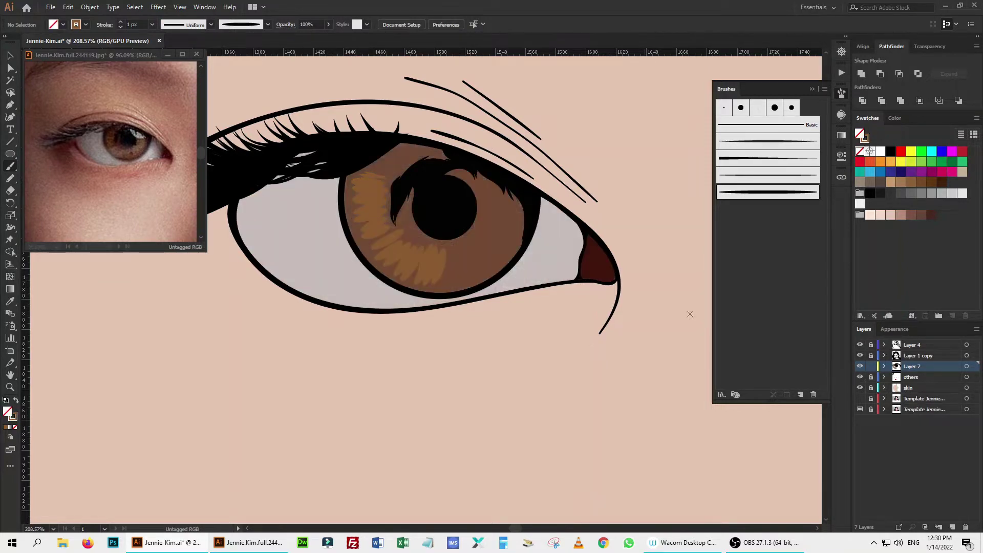
- Set the iris strokes to 31% opacity with the thinner tapered brush, and paint more strokes towards the inner side
key(ctrl+a)
click(328, 24)
drag(326, 37, 303, 37)
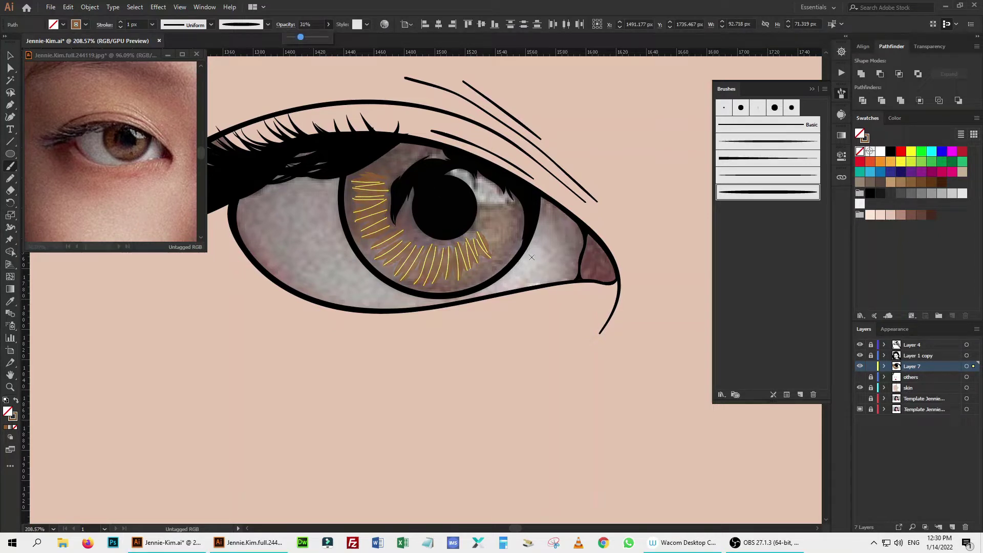
click(763, 178)
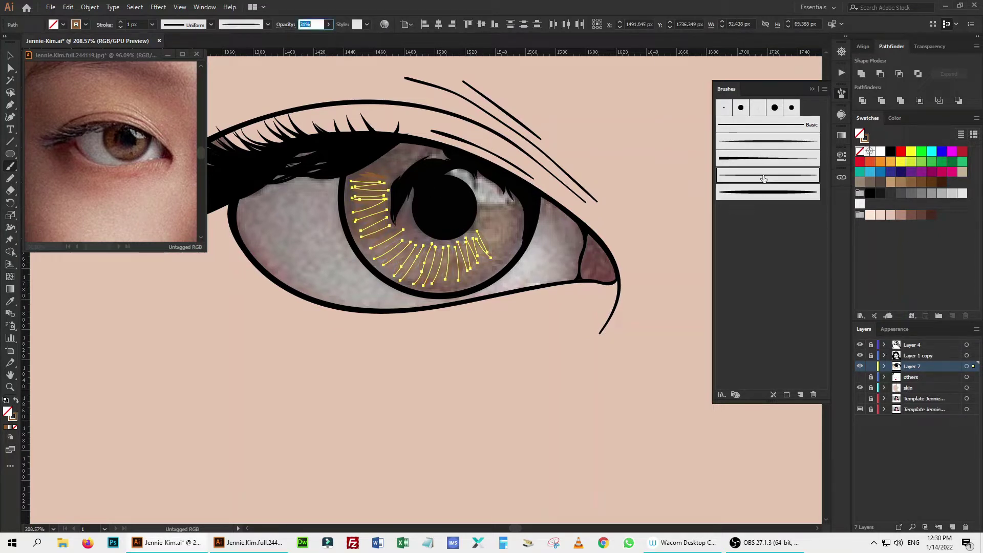
drag(486, 220, 511, 231)
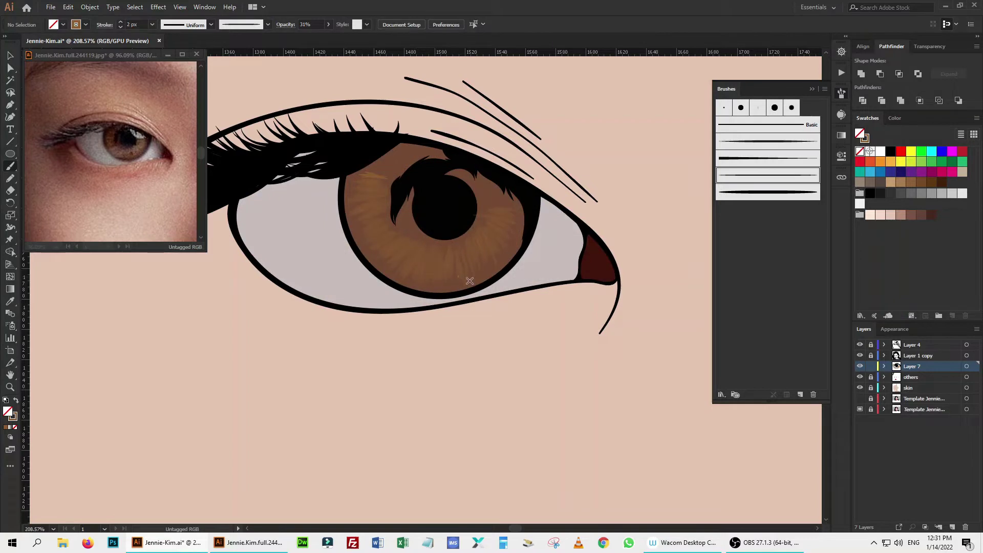
- Darken the iris's base fill on the others layer to a deep brown and return to Layer 7
click(910, 377)
double_click(8, 411)
click(748, 72)
click(912, 367)
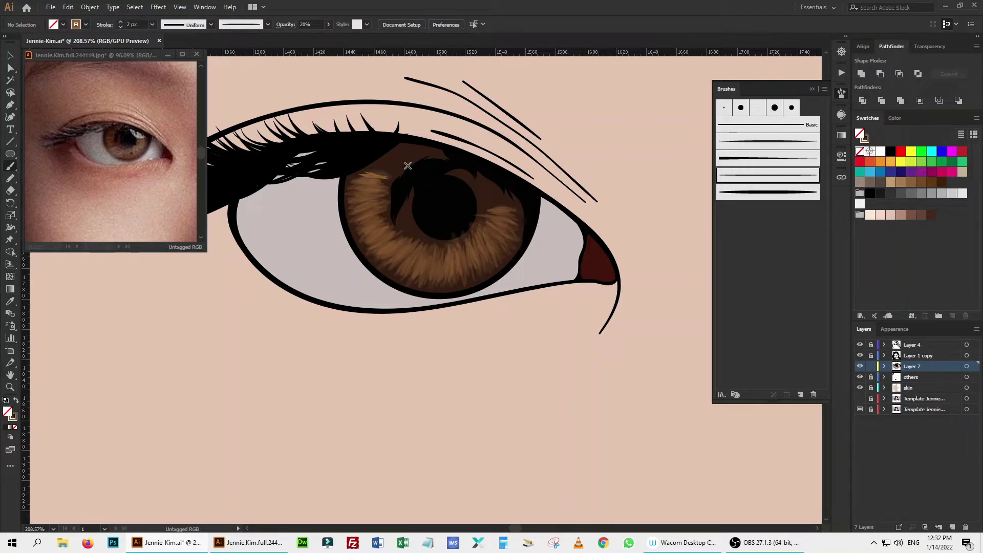
- Draw brown freehand shapes along the pupil's outer lower edge and the top of the iris
key(n)
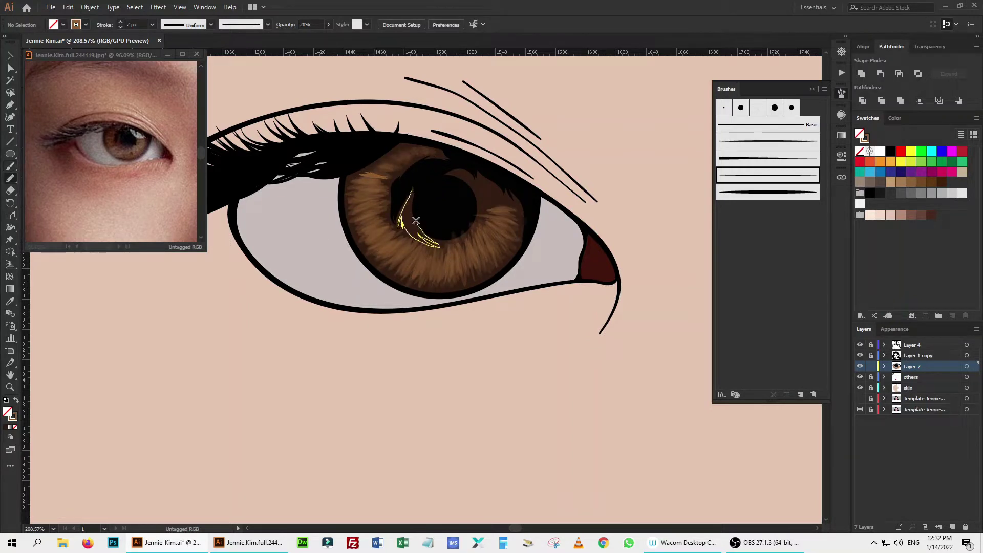
drag(432, 241, 433, 242)
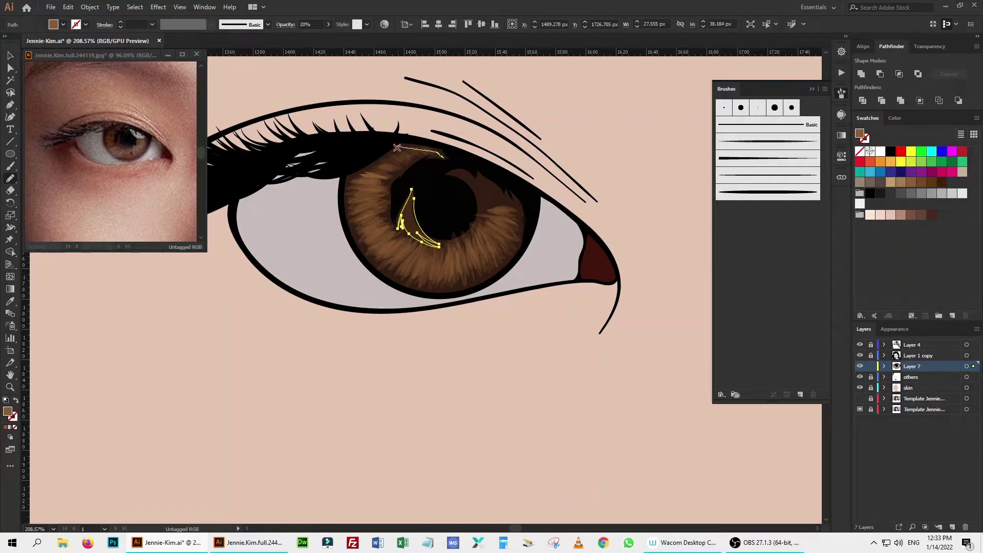
drag(410, 148, 440, 156)
- Paint lighter radial strokes at 20% opacity over the lower half of the iris
click(11, 166)
key(ctrl+shift+a)
key(2)
mouse_move(412, 244)
mouse_down()
mouse_move(397, 269)
mouse_move(427, 279)
mouse_up()
drag(464, 240, 457, 272)
mouse_move(487, 220)
mouse_down()
mouse_move(512, 233)
mouse_move(476, 266)
mouse_up()
drag(447, 251, 442, 281)
drag(412, 250, 394, 276)
- Draw a white reflection shape with spiky lash notches above the pupil and set its opacity to 50%
click(881, 152)
scroll(460, 168, up, 5)
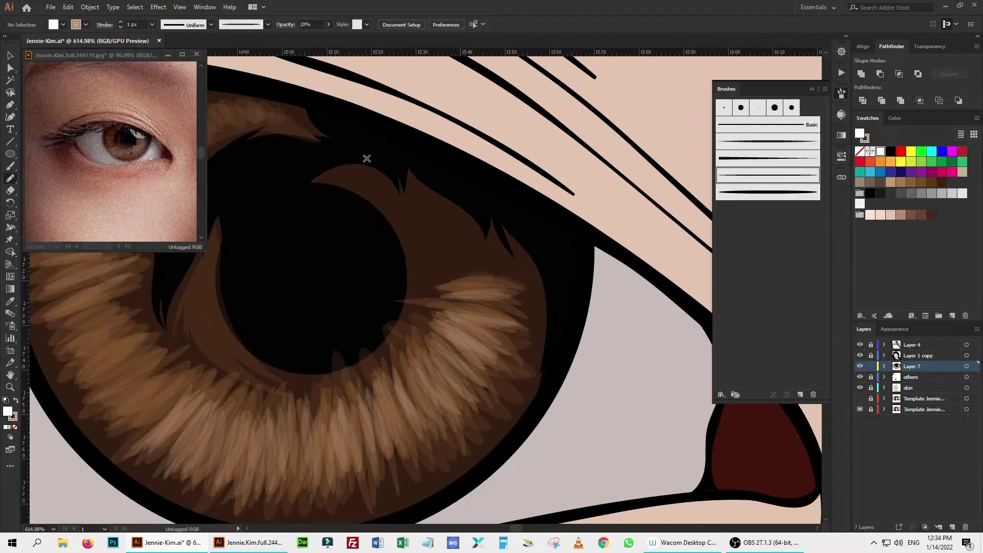
drag(352, 165, 427, 266)
drag(477, 227, 398, 236)
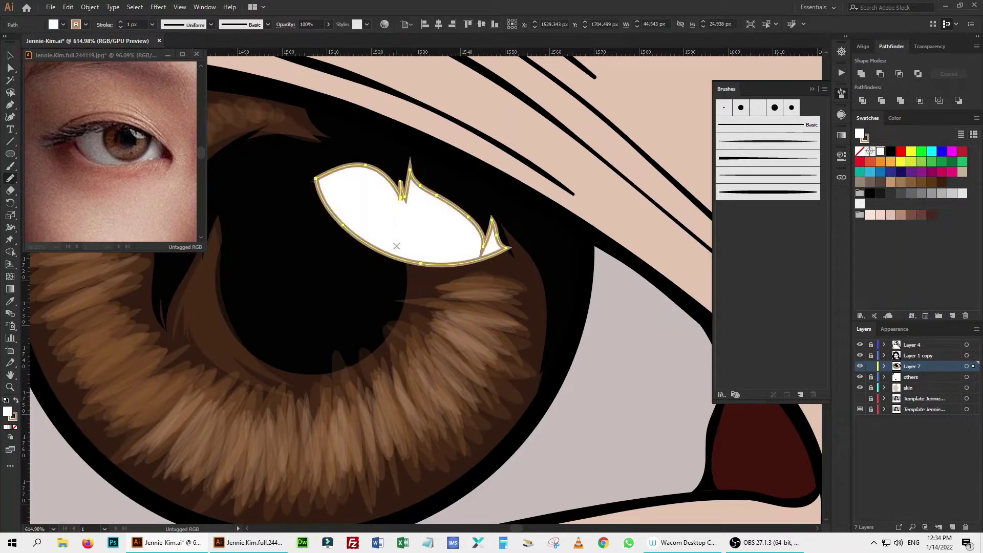
key(5)
scroll(362, 250, down, 5)
scroll(362, 251, up, 3)
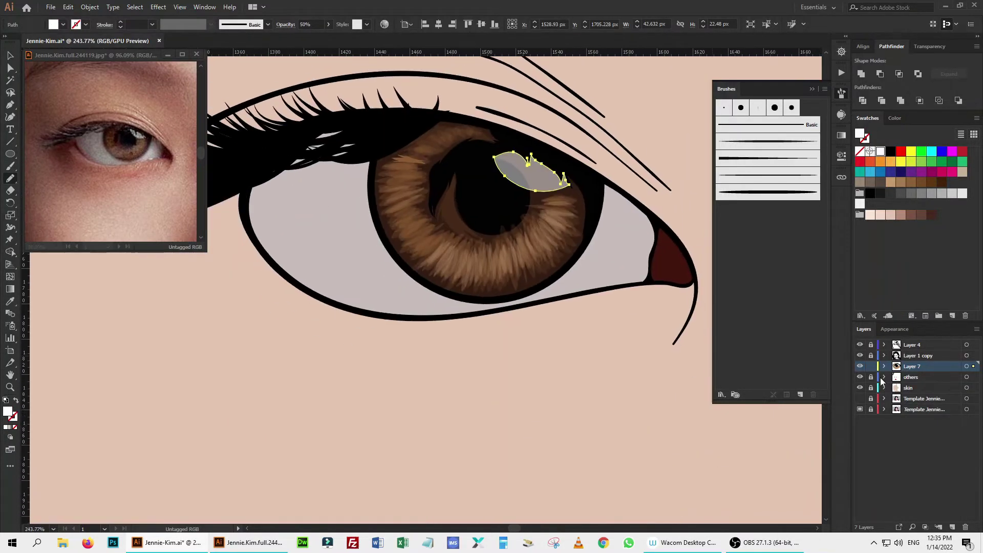
- Lock Layer 7, add Layer 8 below it, and pick a dark red based on the inner eye corner's colour
click(871, 367)
drag(730, 216, 634, 253)
key(i)
key(ctrl+shift+a)
key(n)
double_click(13, 417)
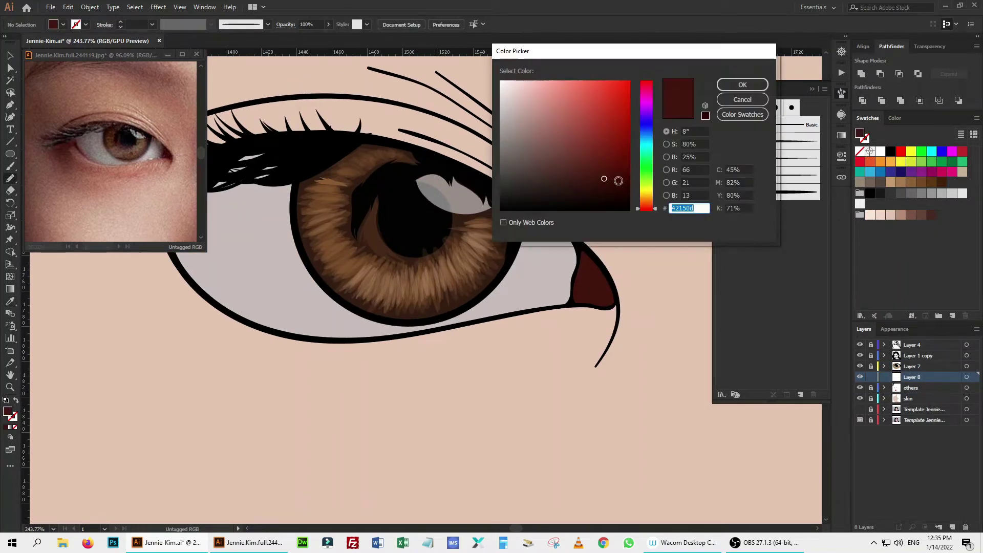
click(741, 84)
- Paint translucent reddish shading over the inner eye corner with the round calligraphic brush, using opacities up to 30%
key(b)
key(5)
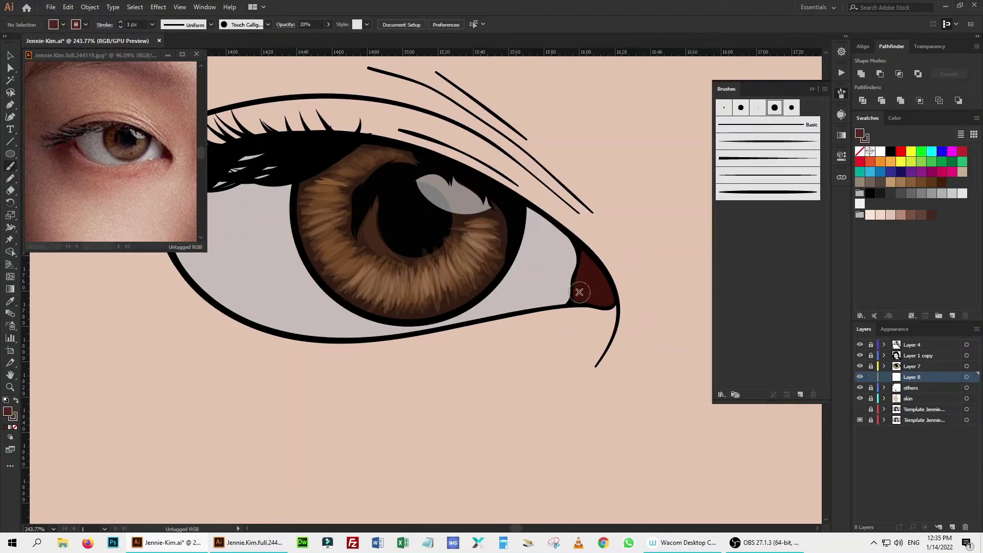
mouse_move(586, 286)
mouse_down()
mouse_move(578, 290)
mouse_move(608, 301)
mouse_move(598, 285)
mouse_up()
key(3)
- On a new Layer 9, draw a shadow shape filled a0908e on the eye white's inner side and erase its excess
click(871, 352)
click(953, 527)
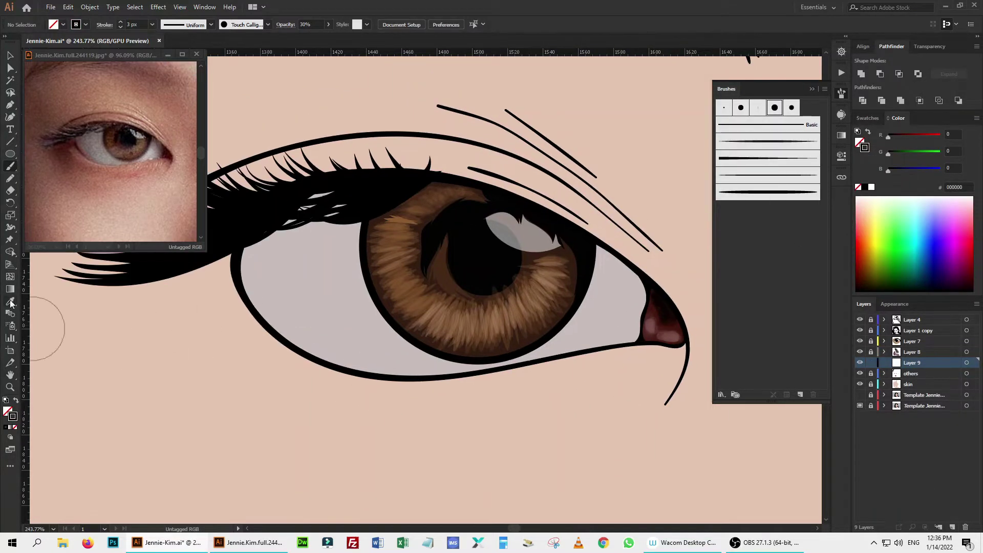
key(0)
key(n)
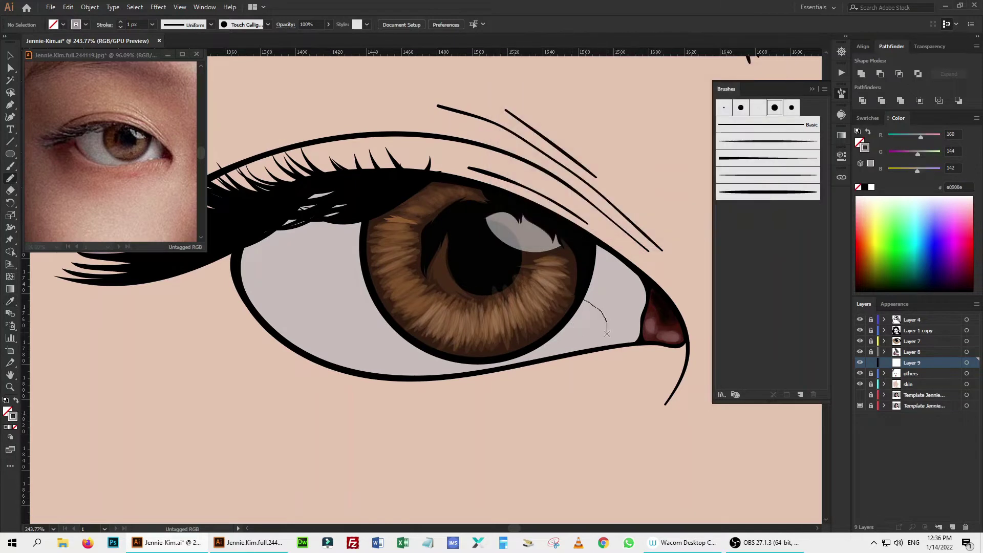
drag(609, 249, 610, 251)
key(shift+x)
key(shift+e)
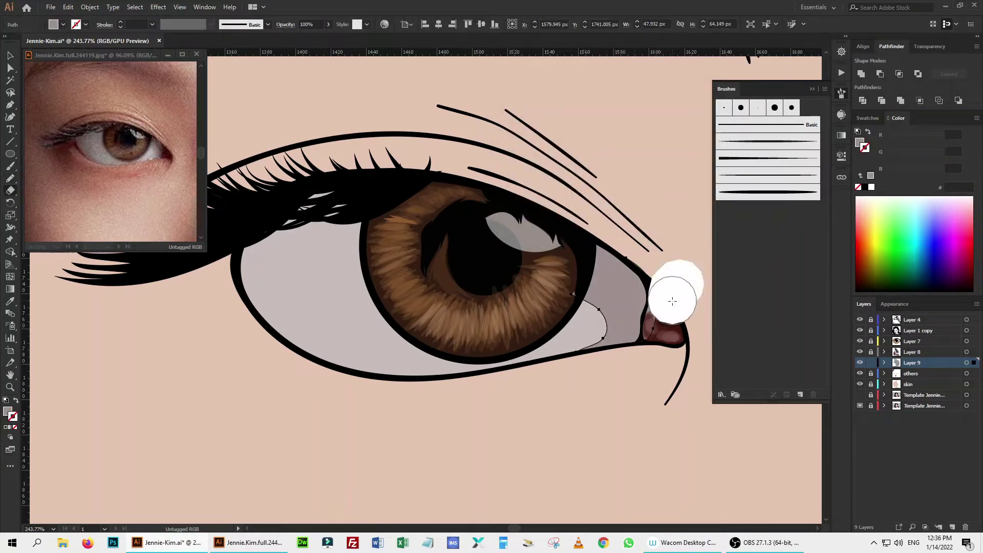
drag(573, 297, 574, 315)
- Draw a matching grey shadow shape over the outer part of the eye white, leaving its lower area light
key(n)
mouse_move(381, 309)
mouse_down()
mouse_move(348, 284)
mouse_move(292, 289)
mouse_up()
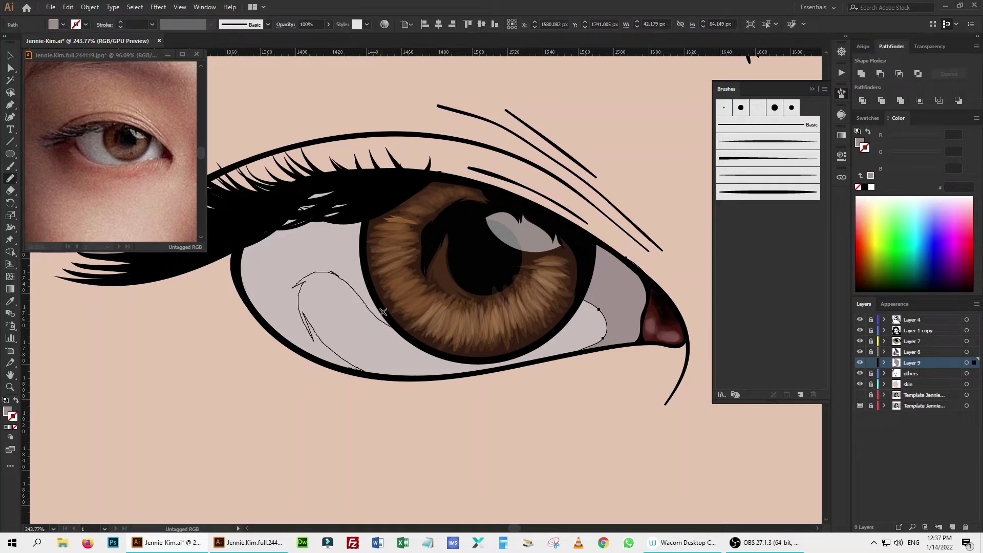
drag(379, 304, 380, 306)
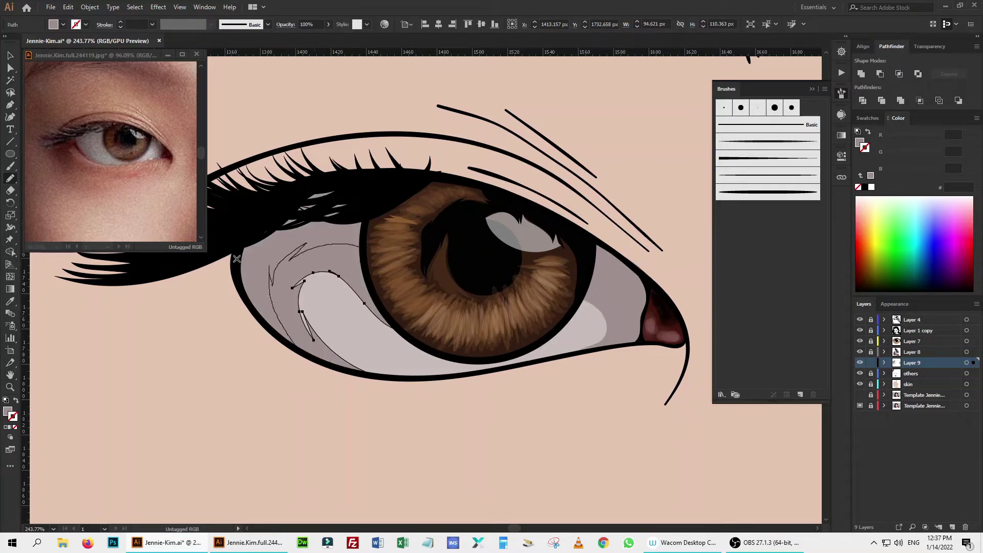
- Draw darker grey-brown shadow shapes over the a0908e shading near the inner and outer corners of the eye white
key(ctrl+shift+i)
drag(736, 299, 730, 299)
key(Return)
mouse_move(590, 282)
mouse_down()
mouse_move(622, 311)
mouse_move(617, 345)
mouse_up()
drag(633, 270, 632, 322)
mouse_move(309, 230)
mouse_down()
mouse_move(274, 263)
mouse_move(285, 243)
mouse_up()
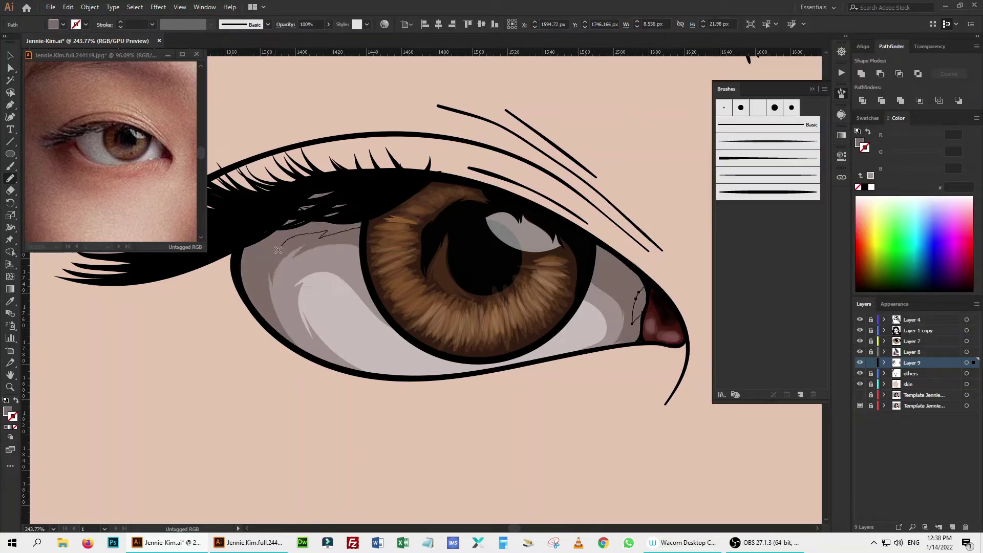
- Set the darkest corner shadows to 635553 and reshape the a0908e shadows to narrow the light areas on both sides of the iris
double_click(8, 411)
key(Return)
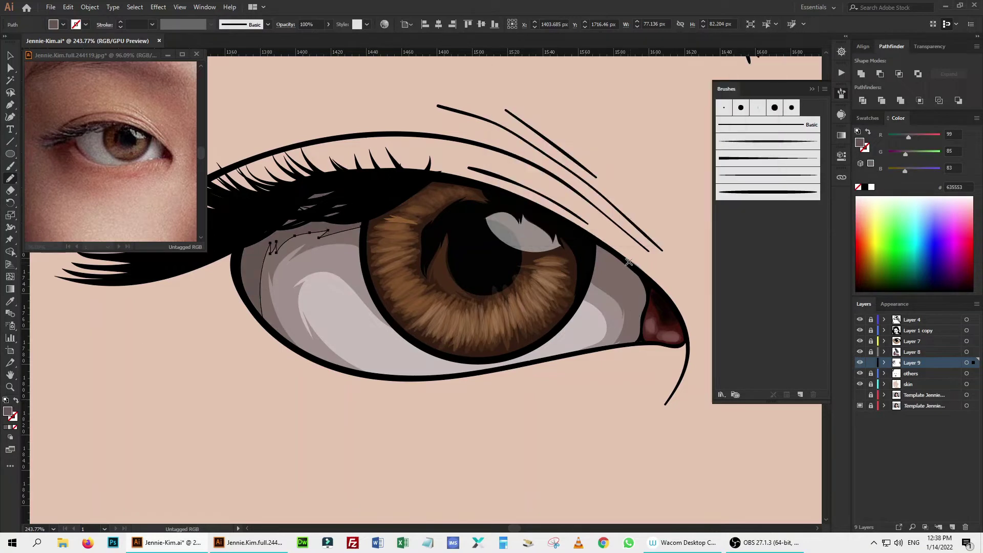
ctrl+click(632, 266)
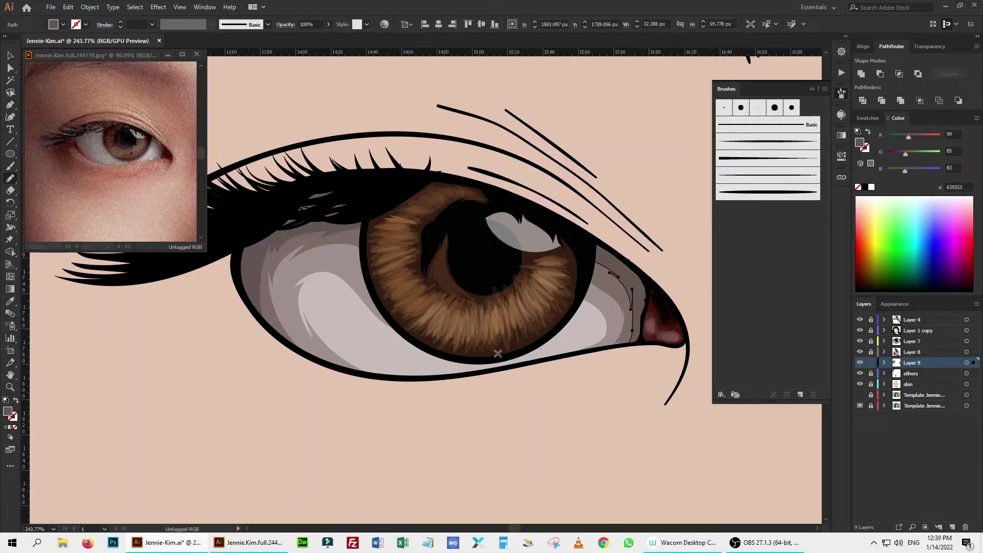
ctrl+click(401, 339)
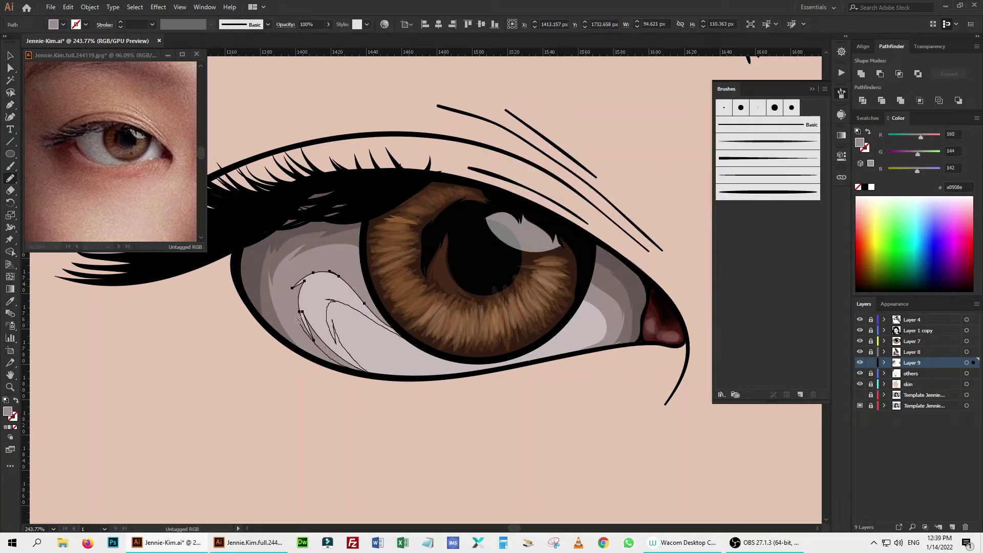
ctrl+click(405, 357)
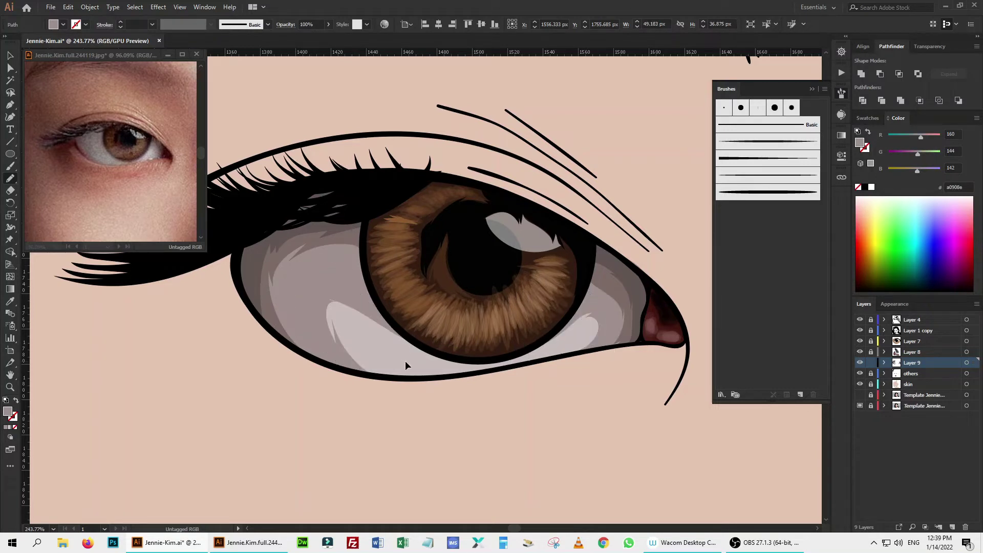
- Paint a translucent e2d8d7 highlight over the light lower area of the outer eye white with the round calligraphic brush at 20% opacity
key(ctrl+shift+a)
key(b)
click(506, 105)
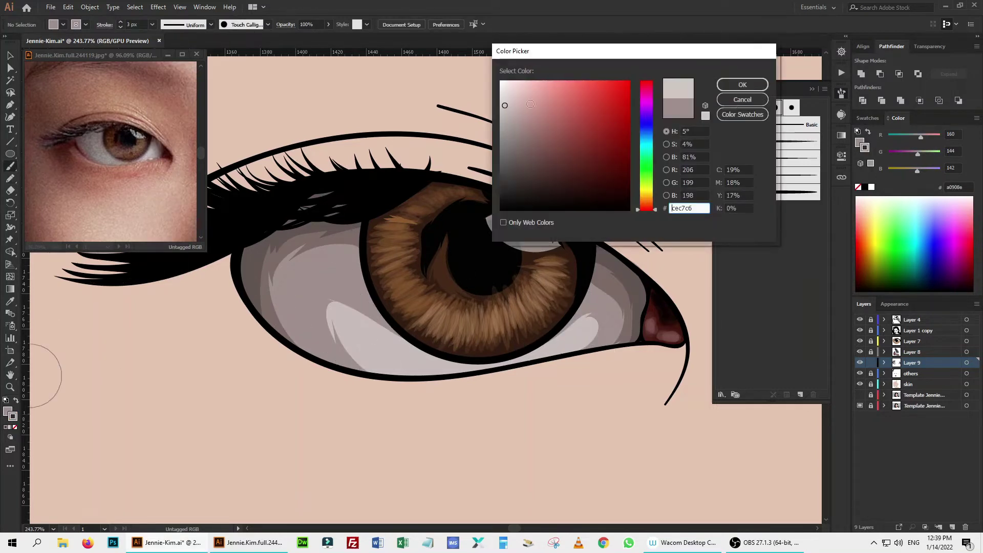
key(Return)
double_click(12, 415)
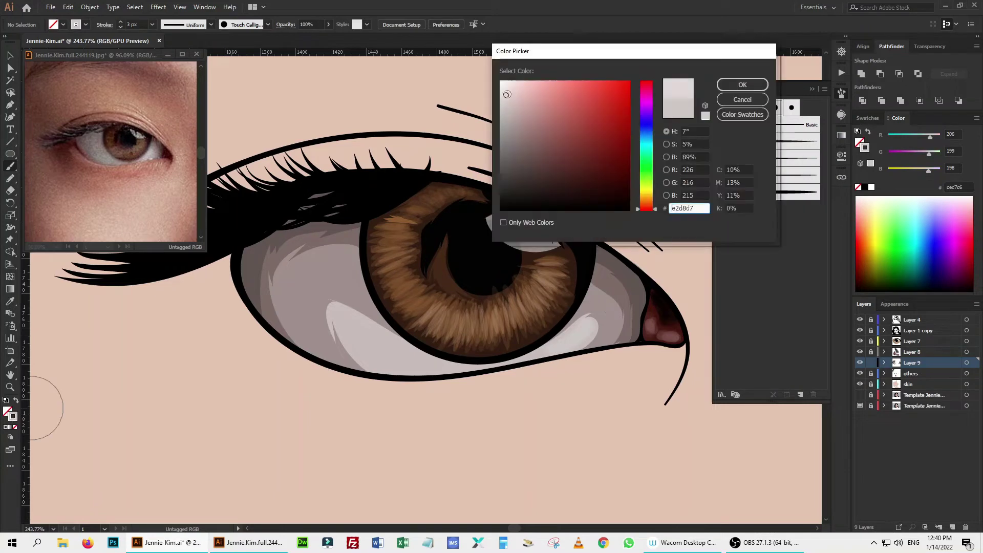
click(508, 95)
key(Return)
drag(343, 317, 429, 365)
key(ctrl+shift+a)
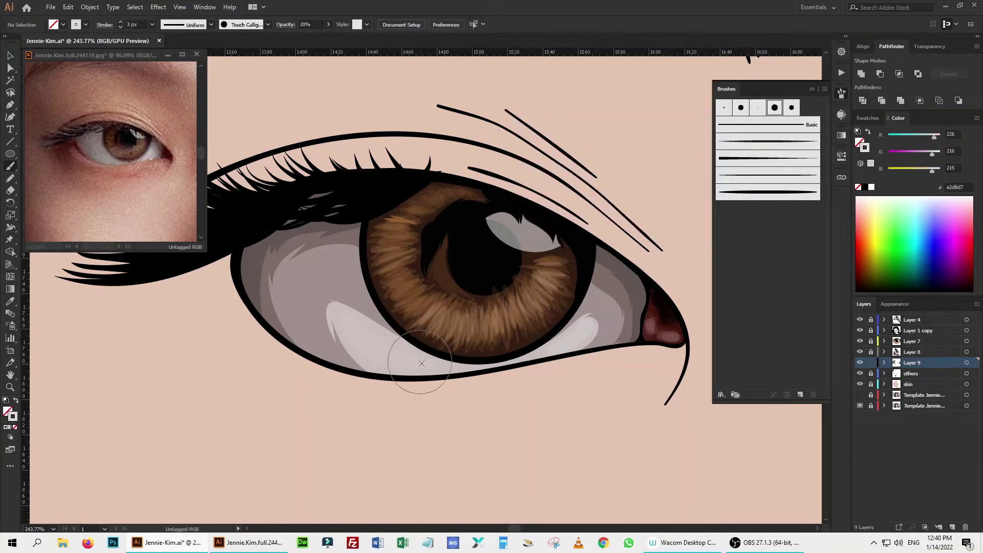